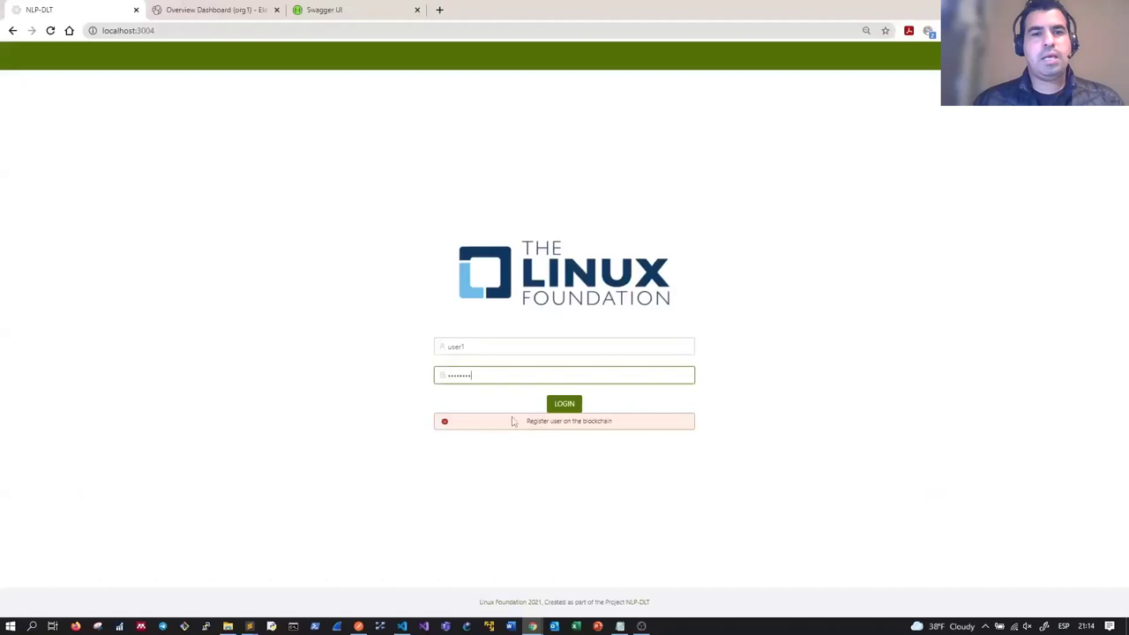
Step: Send the HFB enrollAdmins and registerUsers requests in Postman, then return to the NLP-DLT login
drag(528, 422, 614, 422)
click(616, 452)
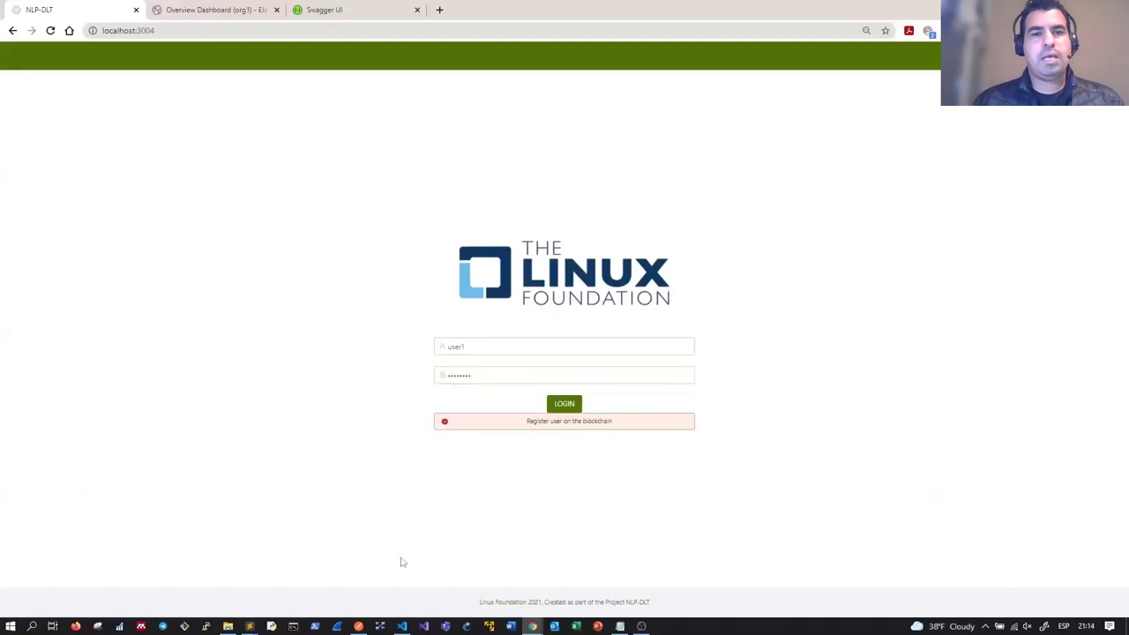
click(359, 626)
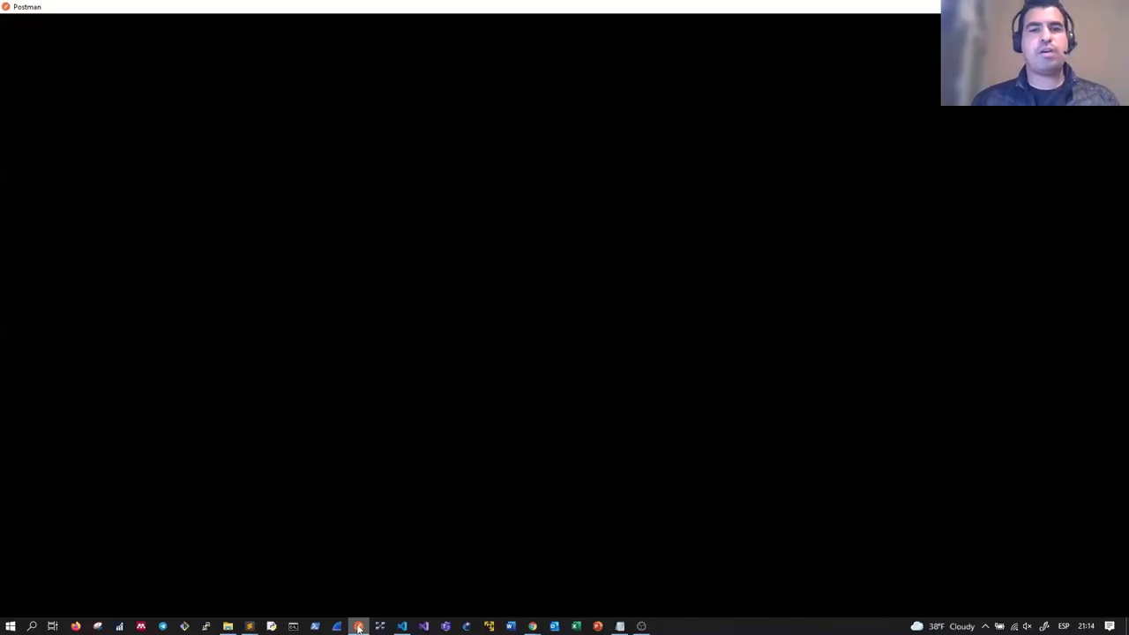
click(1050, 128)
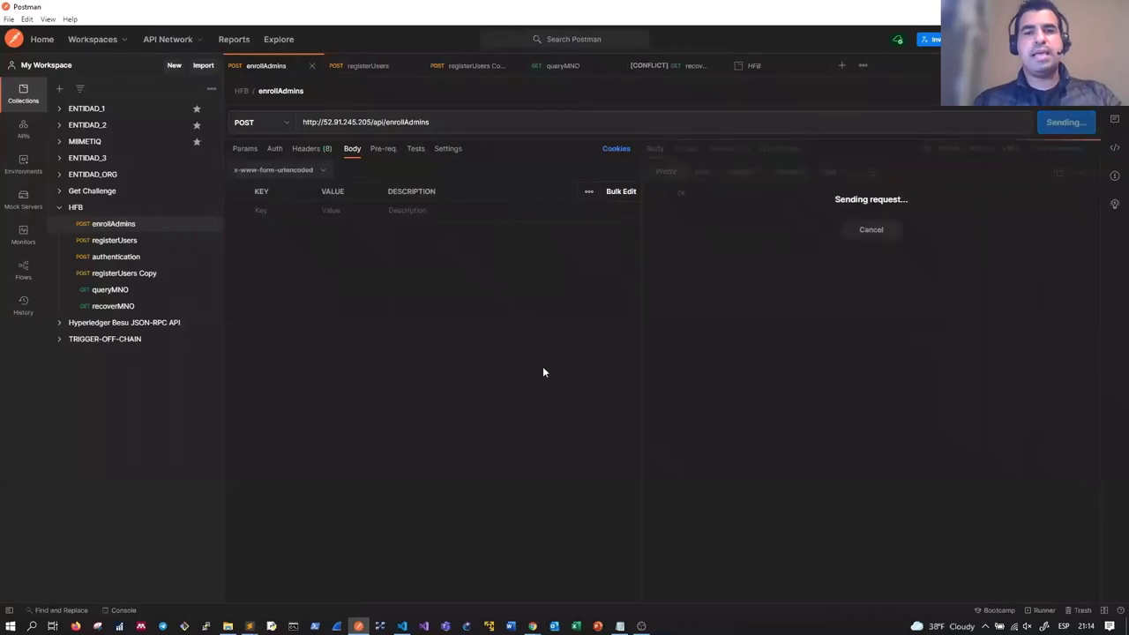
key(ctrl+Tab)
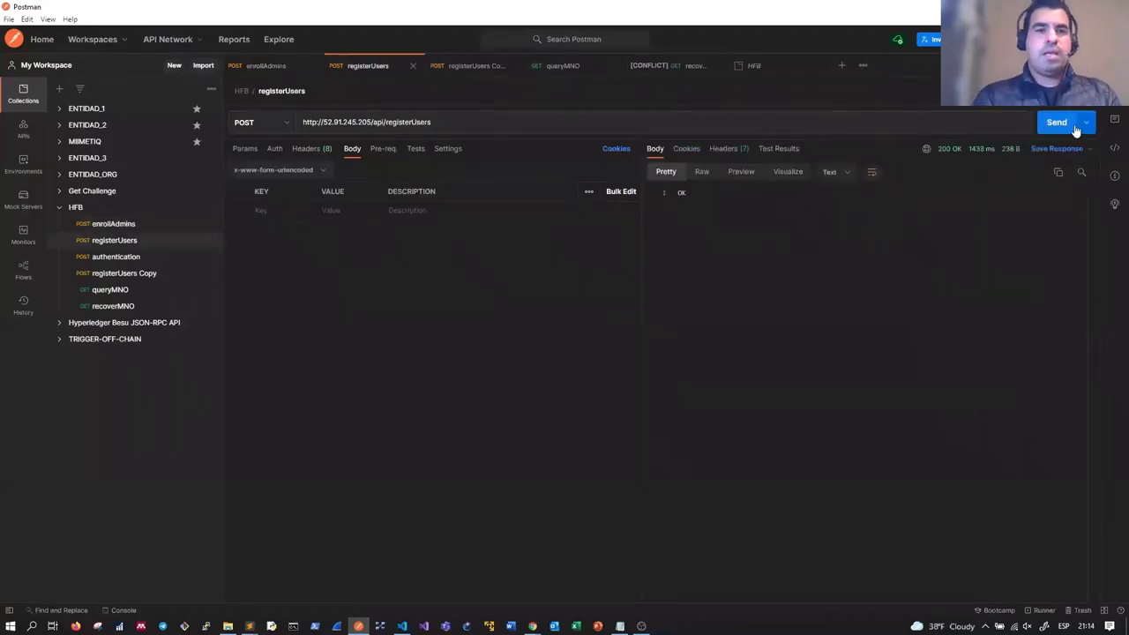
click(1056, 123)
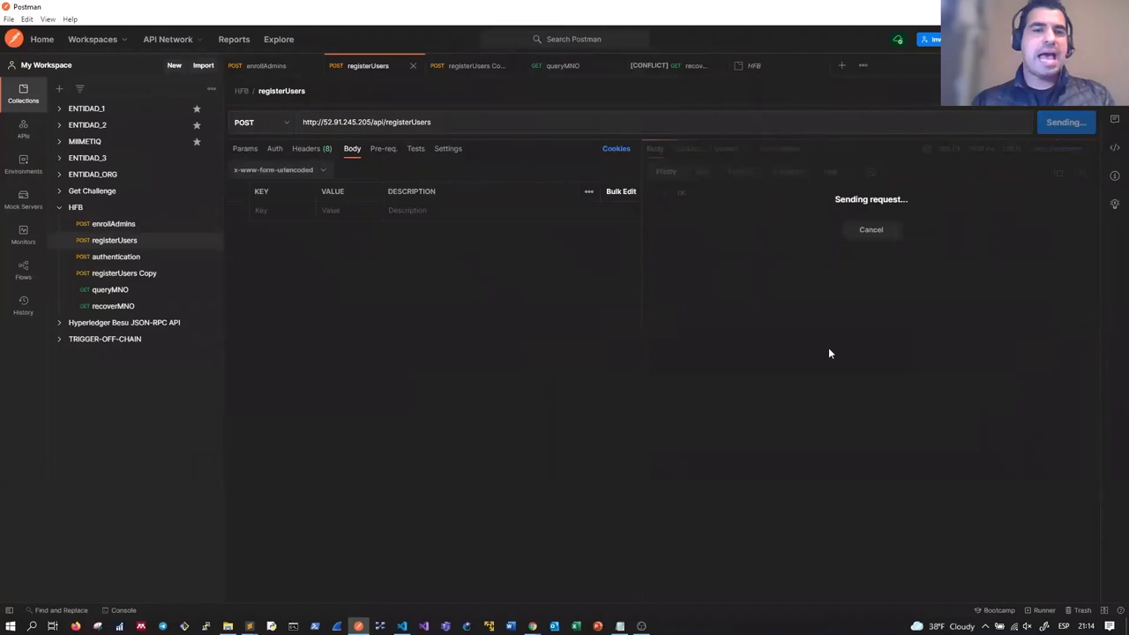
key(alt+Tab)
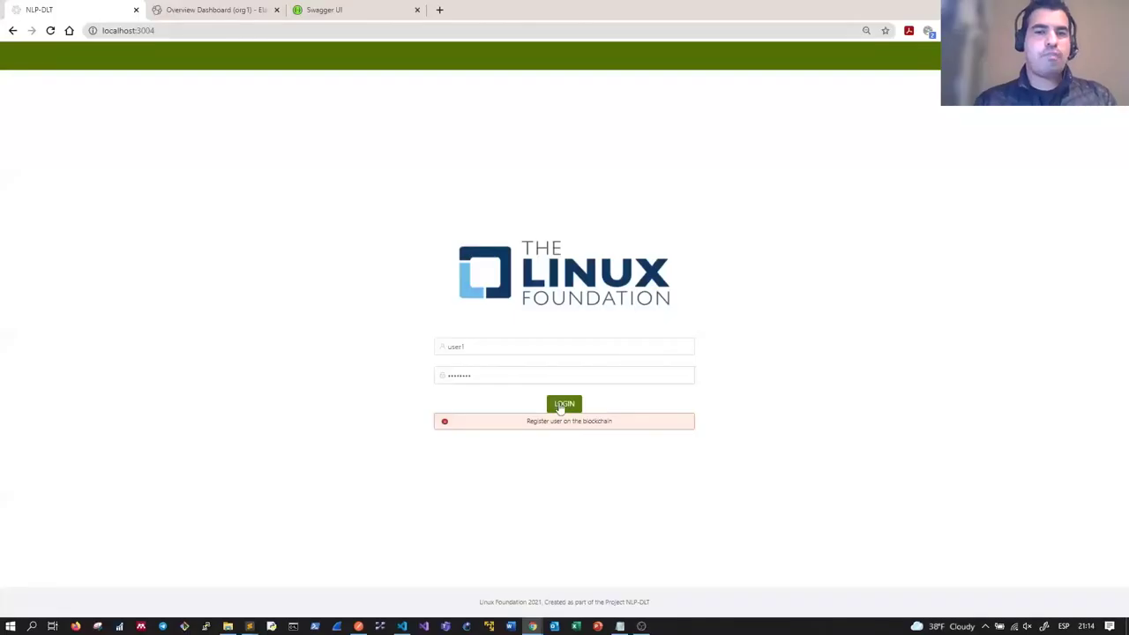
Step: Log in and register TELEFONIK in Spain with network information NETWORK1
click(560, 409)
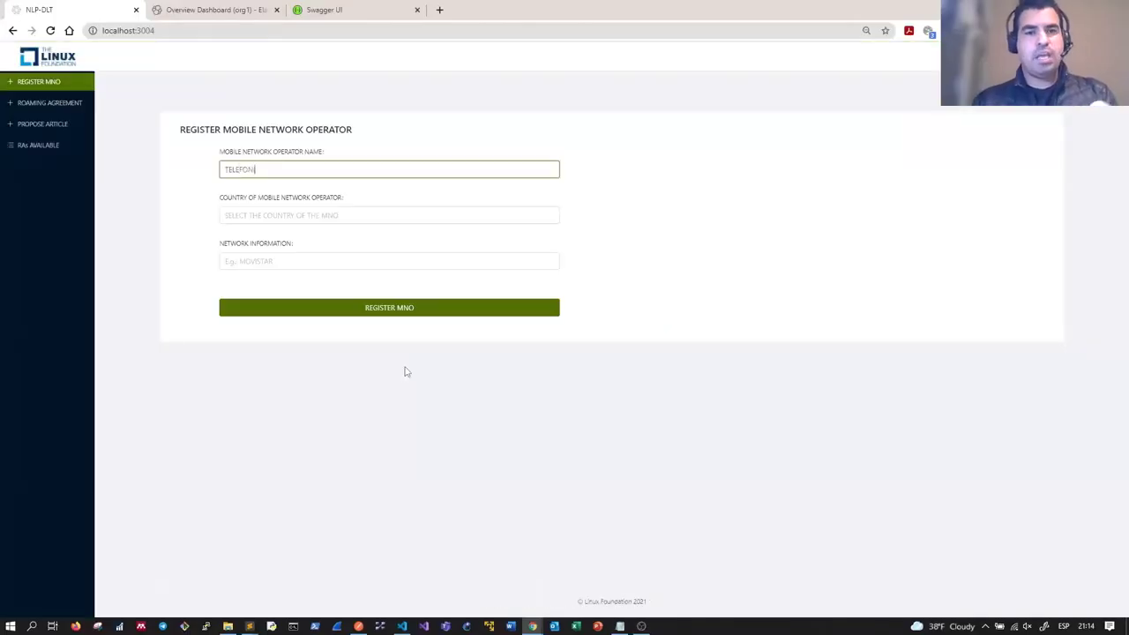
key(Tab)
click(295, 223)
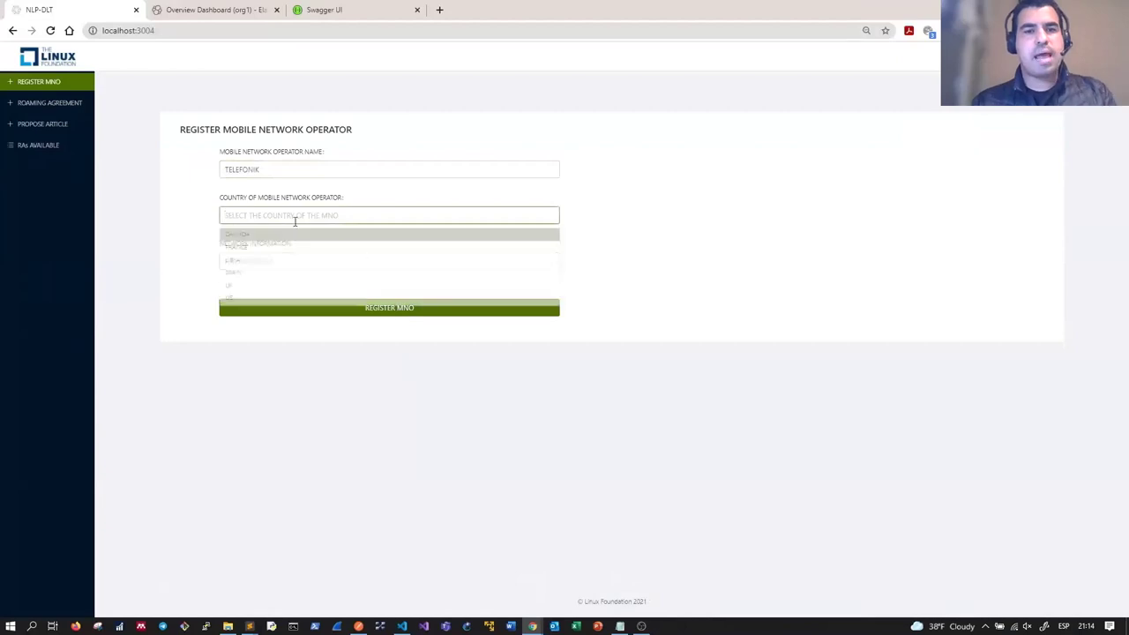
click(244, 276)
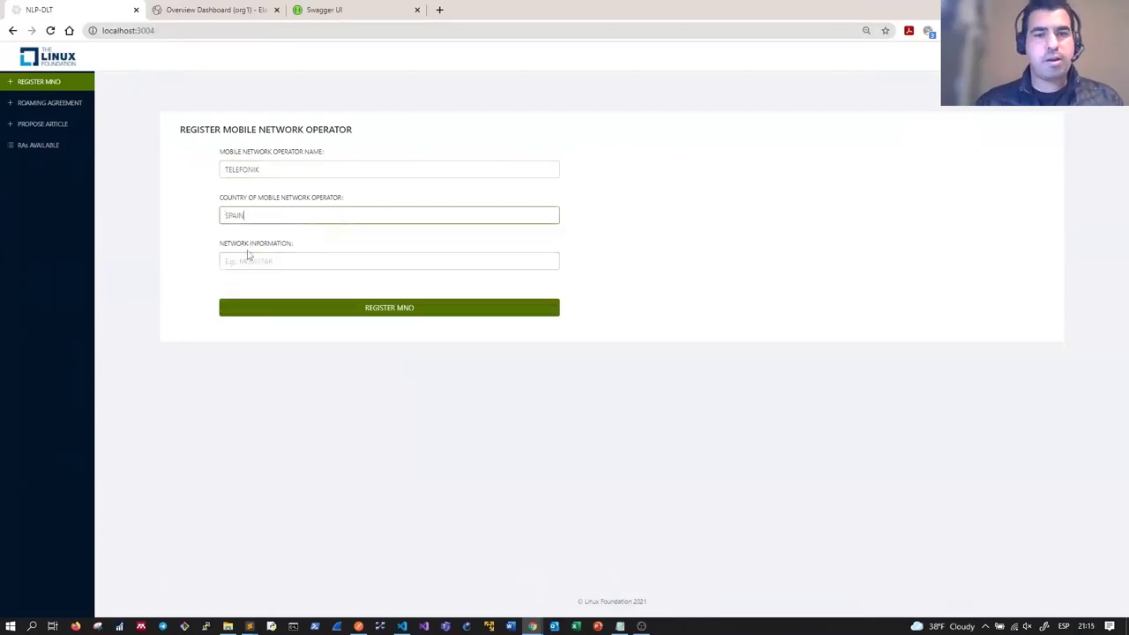
click(250, 261)
text(NETWORK1)
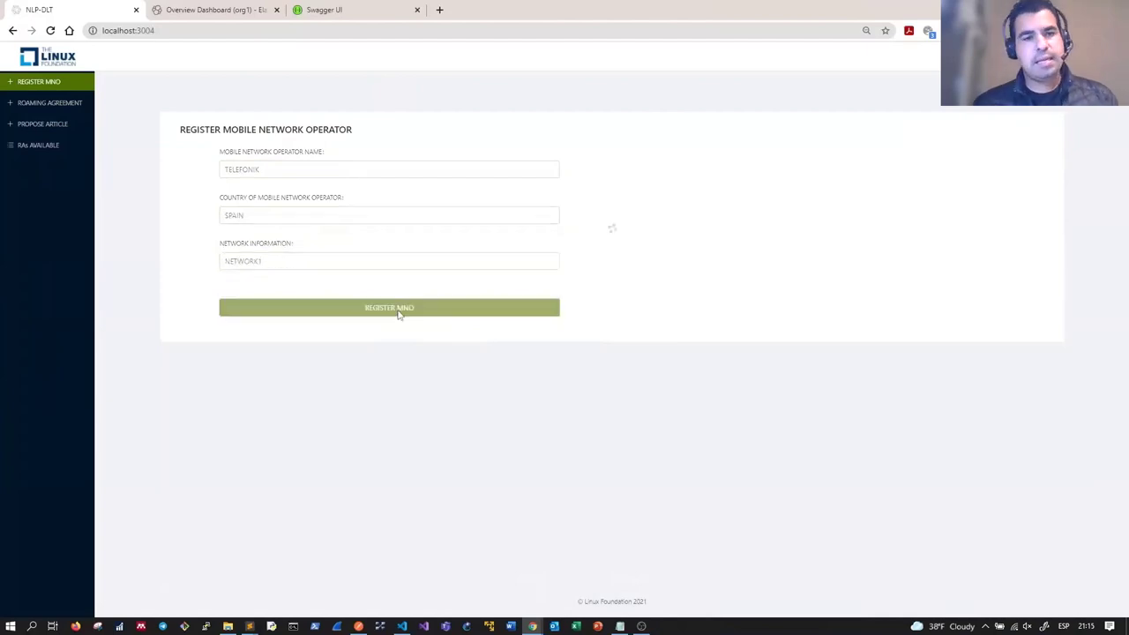
click(398, 310)
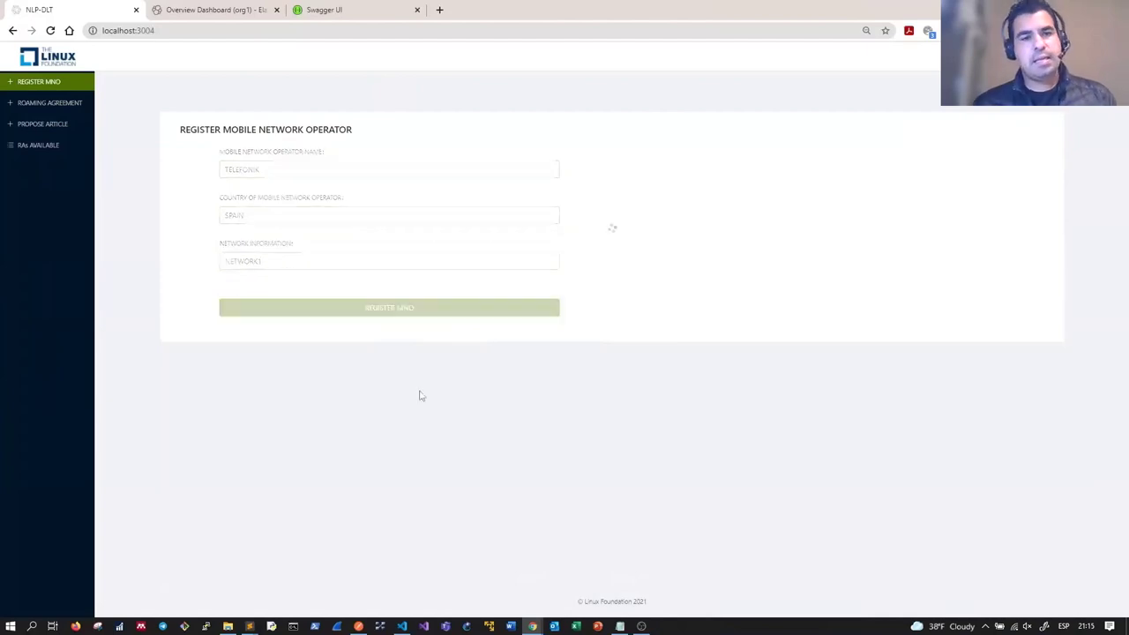
click(244, 9)
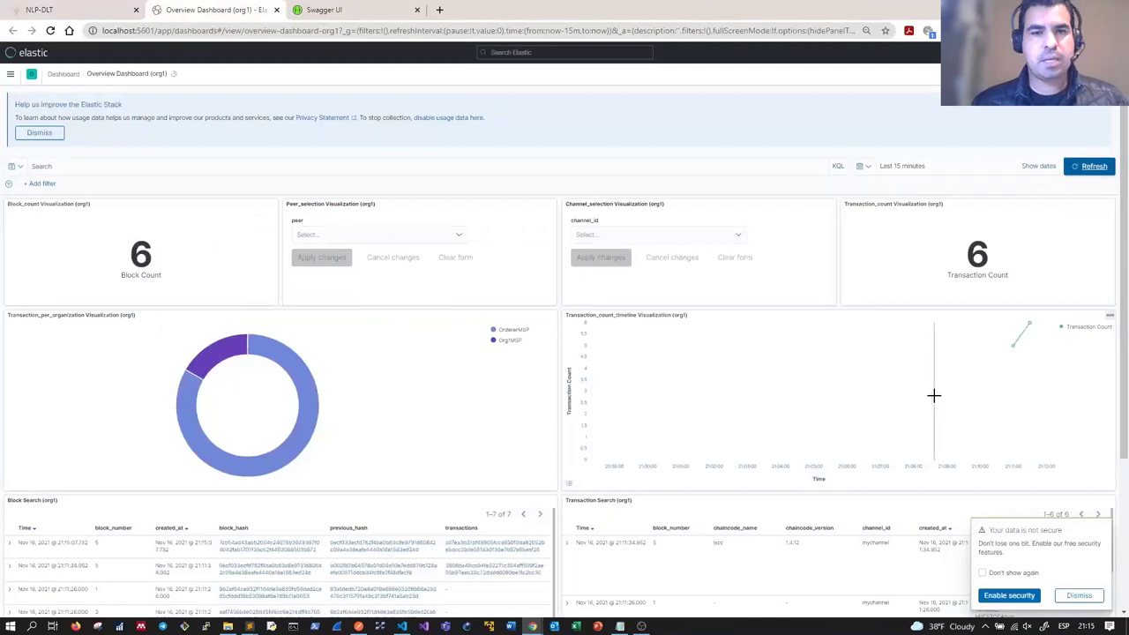
Step: Log in again and register ORANGIK in France with NETWORK2, then check the Kibana block count
key(ctrl+1)
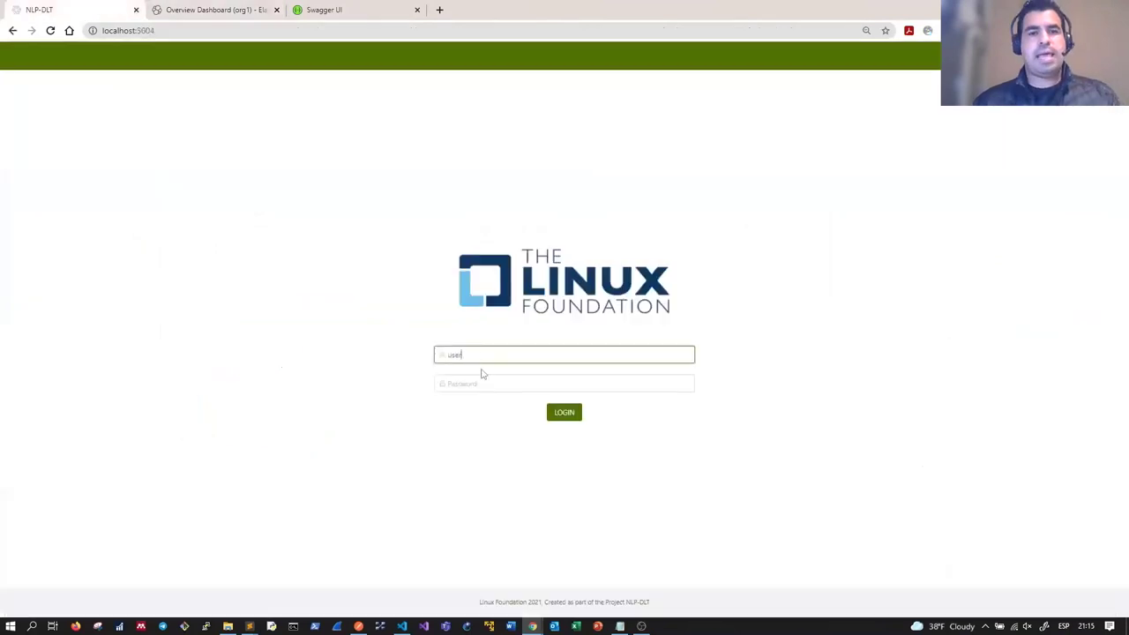
key(Tab)
text(userpw)
key(Return)
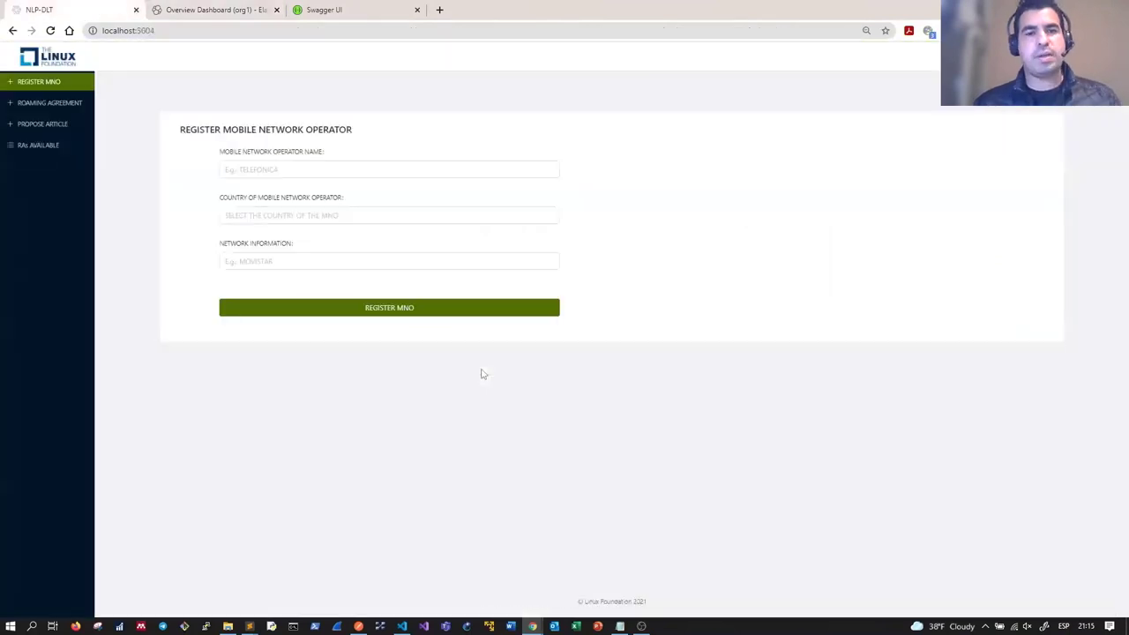
click(311, 168)
text(ORA)
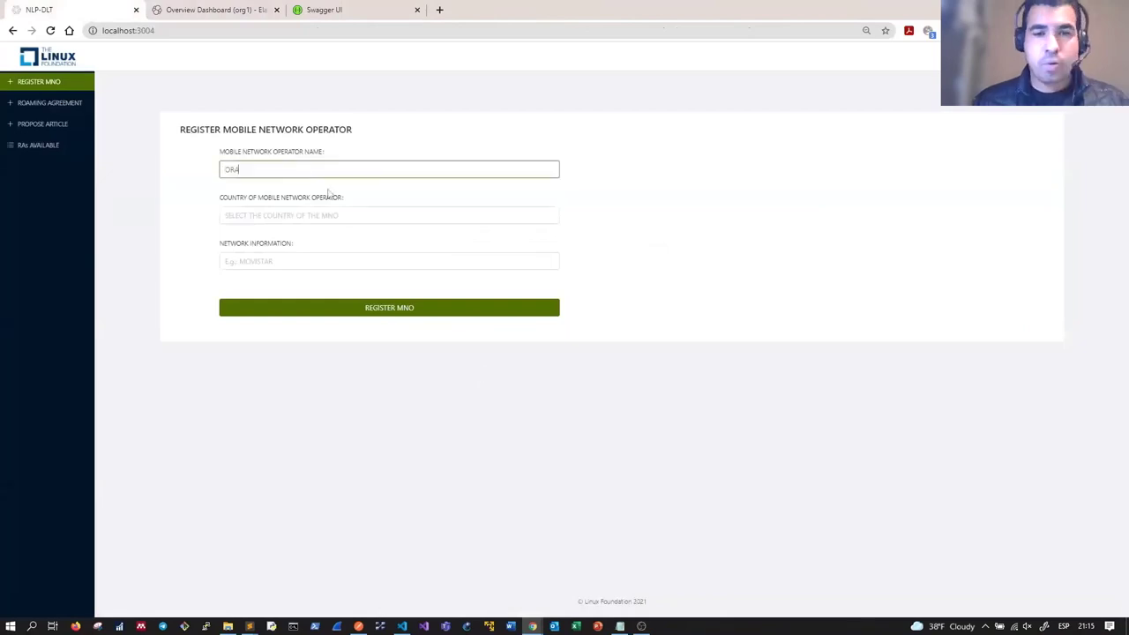
text(NGE)
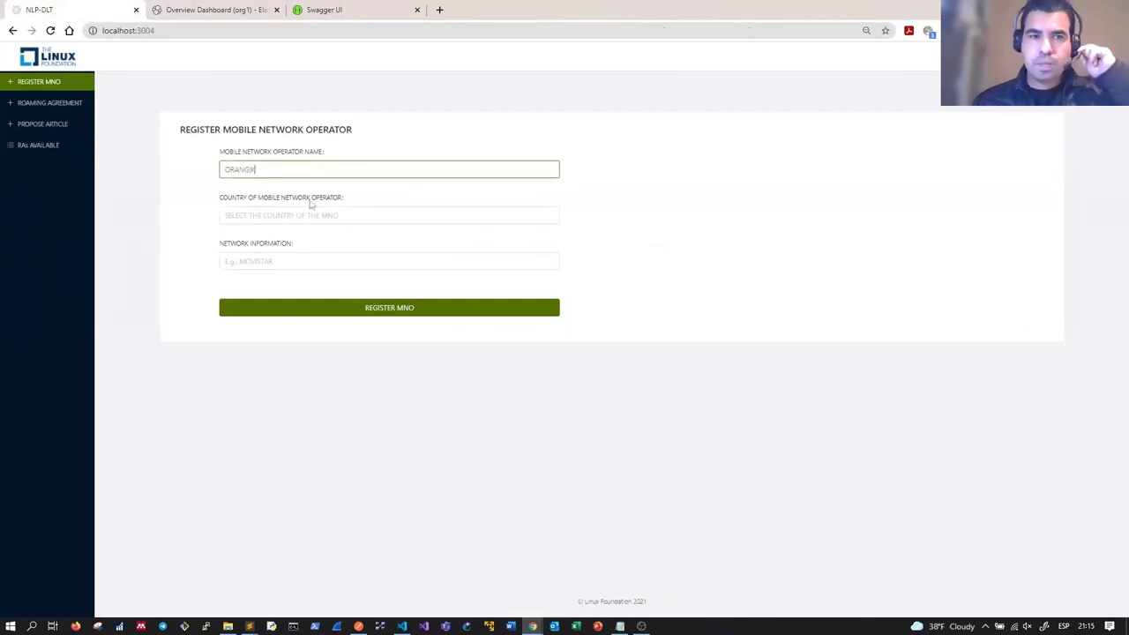
click(285, 217)
click(254, 253)
click(254, 256)
text(NET)
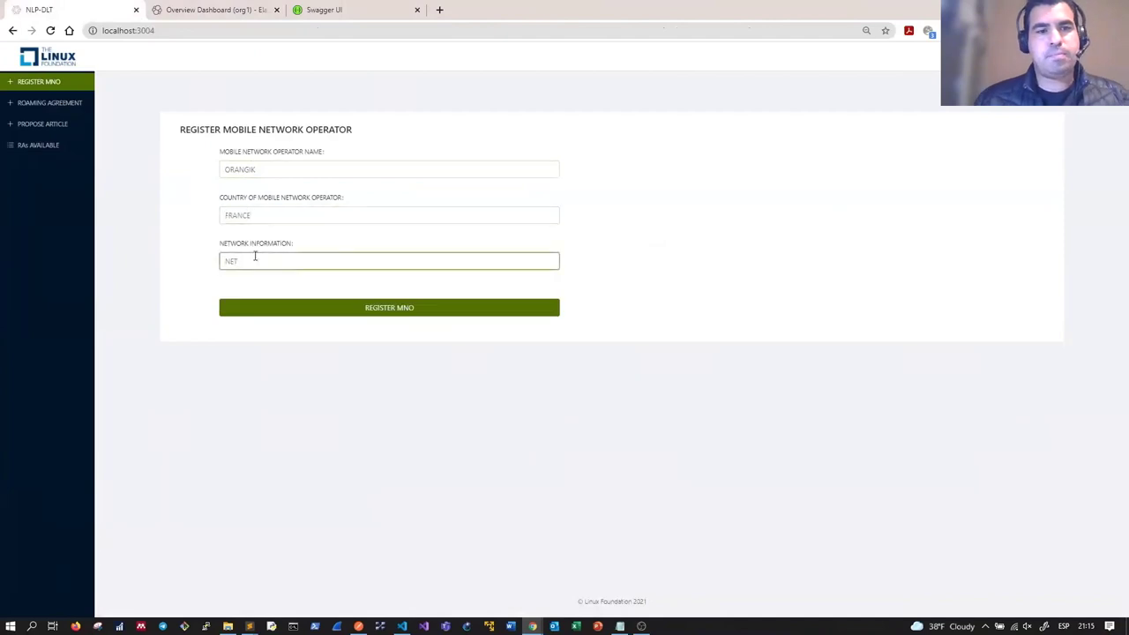
text(WORK2)
click(343, 314)
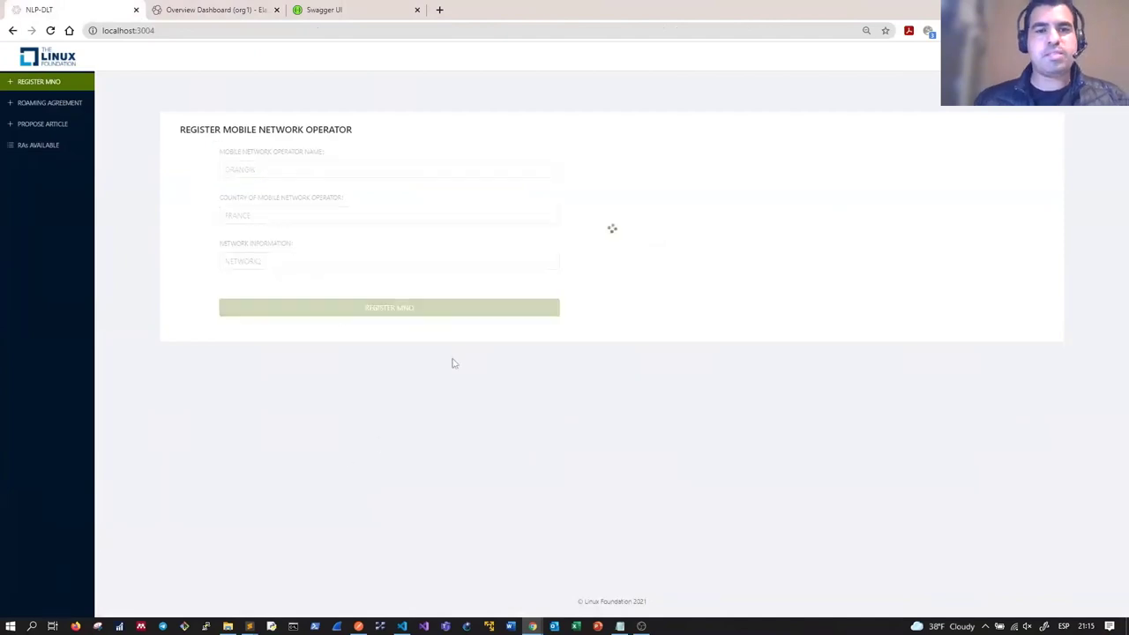
click(216, 10)
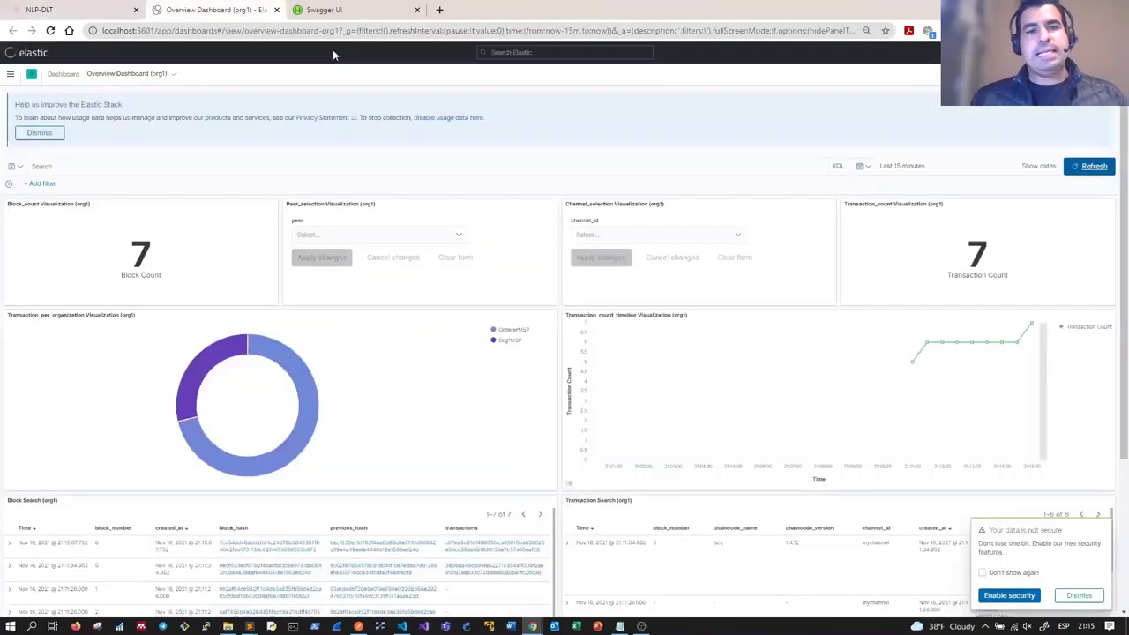
click(39, 10)
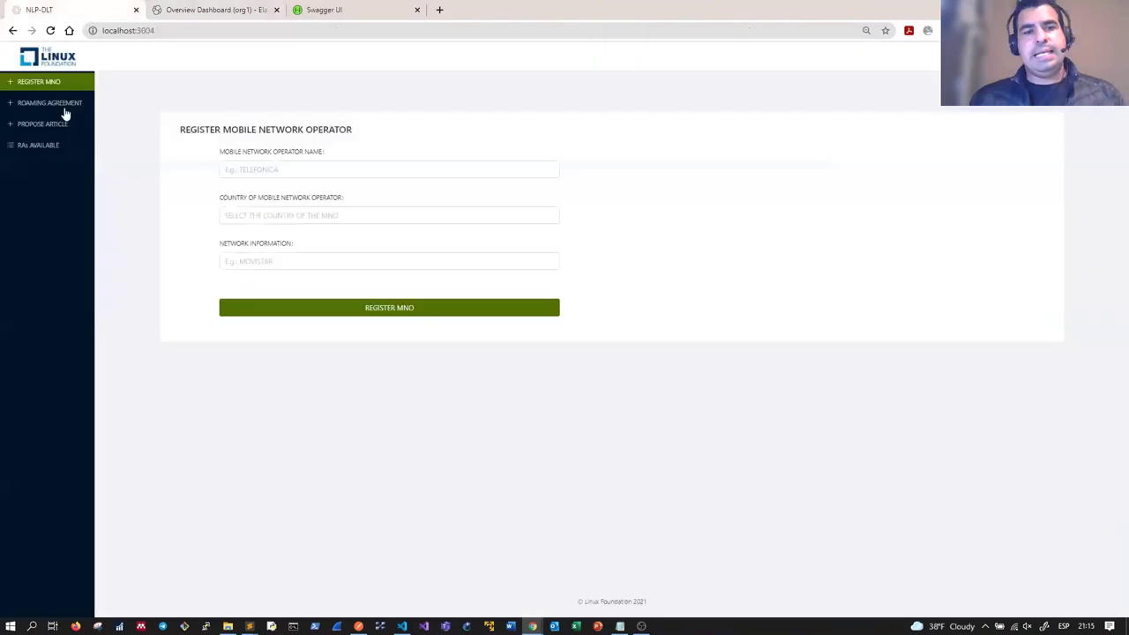
click(63, 108)
click(274, 167)
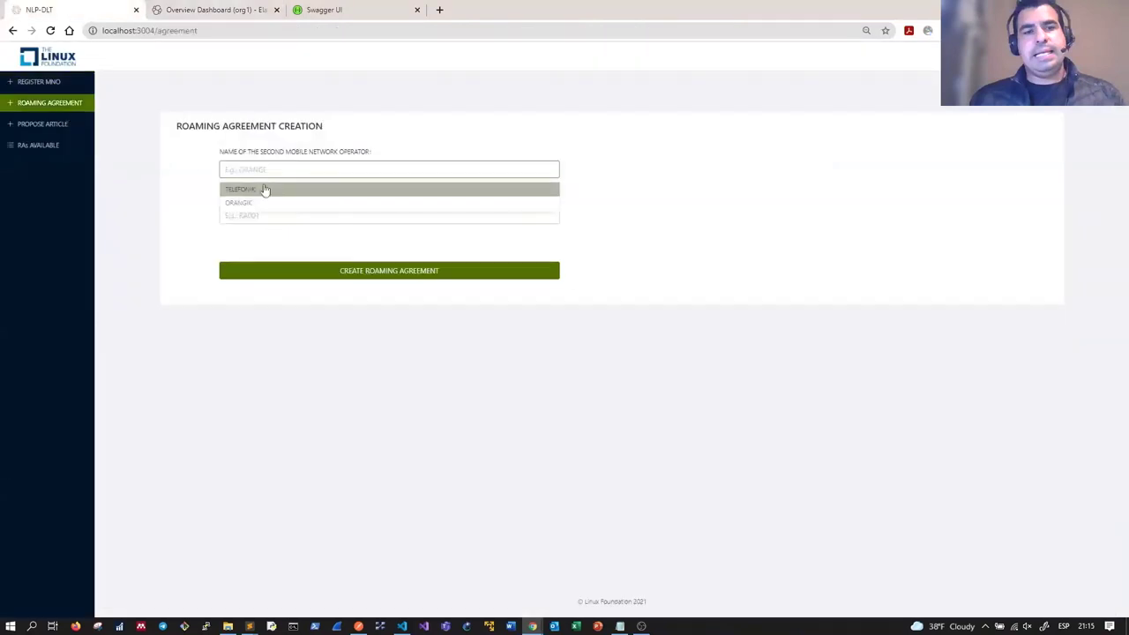
click(264, 190)
click(267, 217)
click(252, 236)
click(336, 274)
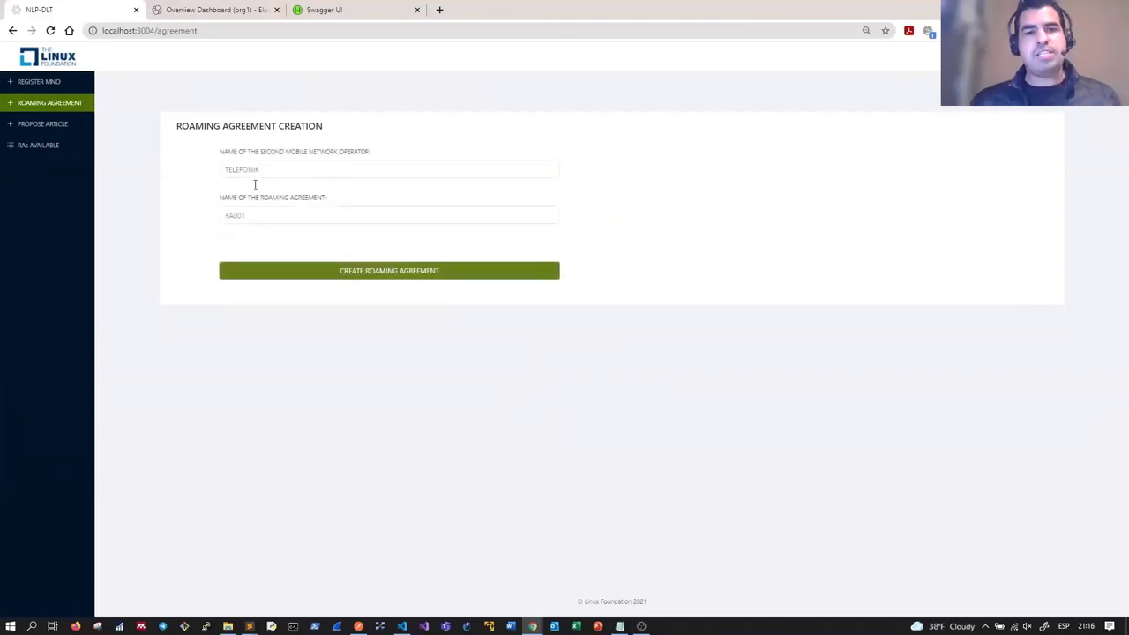
click(200, 12)
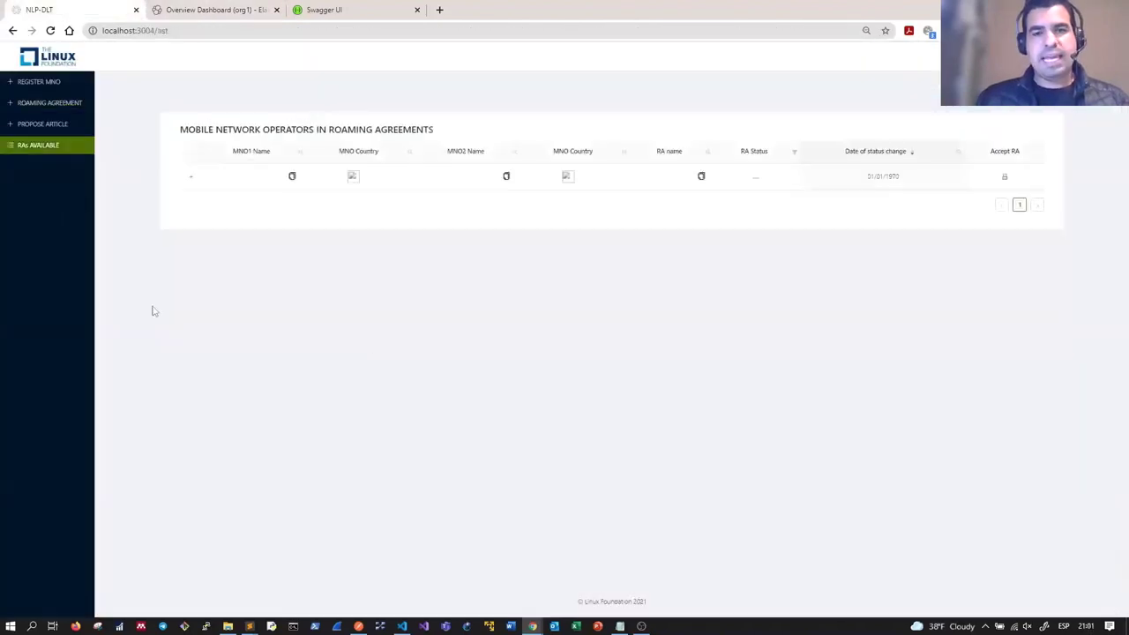
click(191, 177)
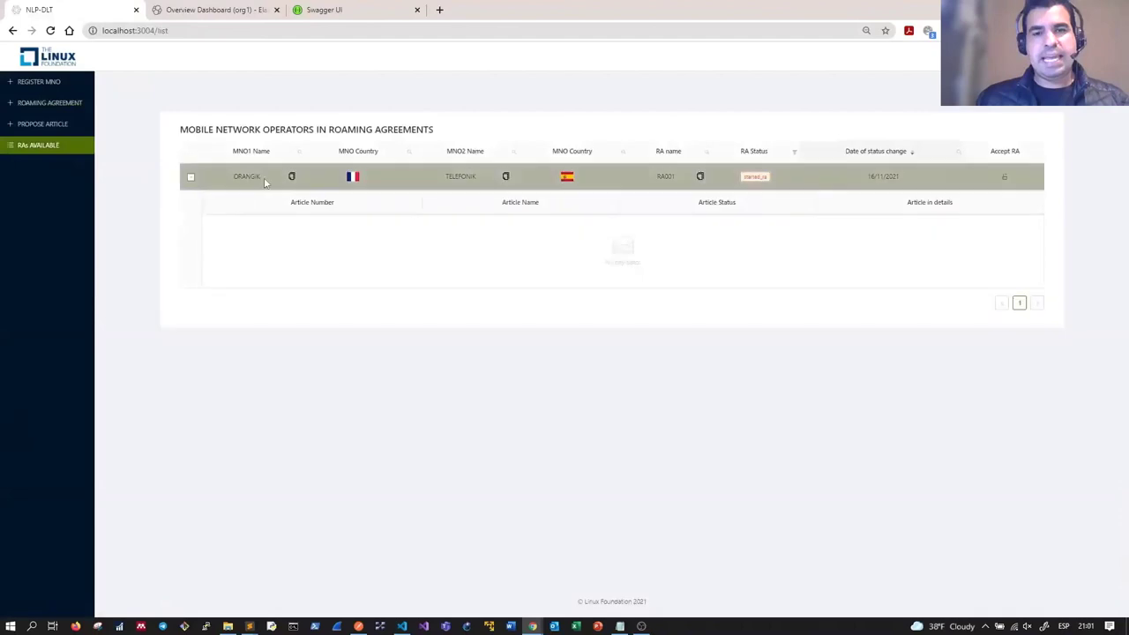
double_click(246, 176)
double_click(459, 176)
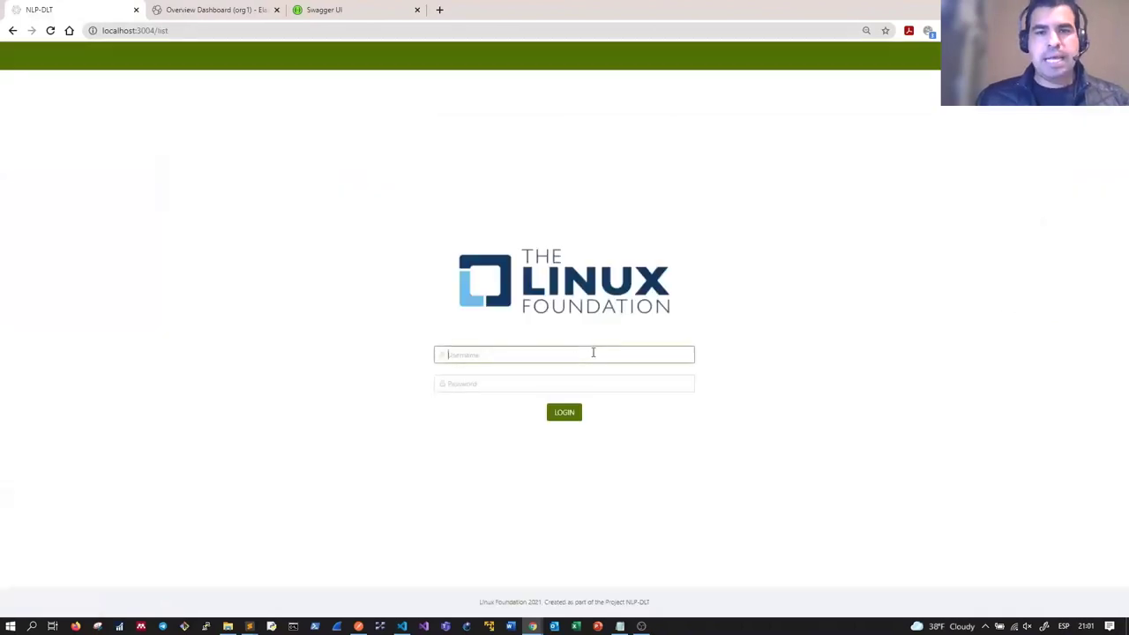
click(582, 358)
text(user1)
key(Tab)
text(password)
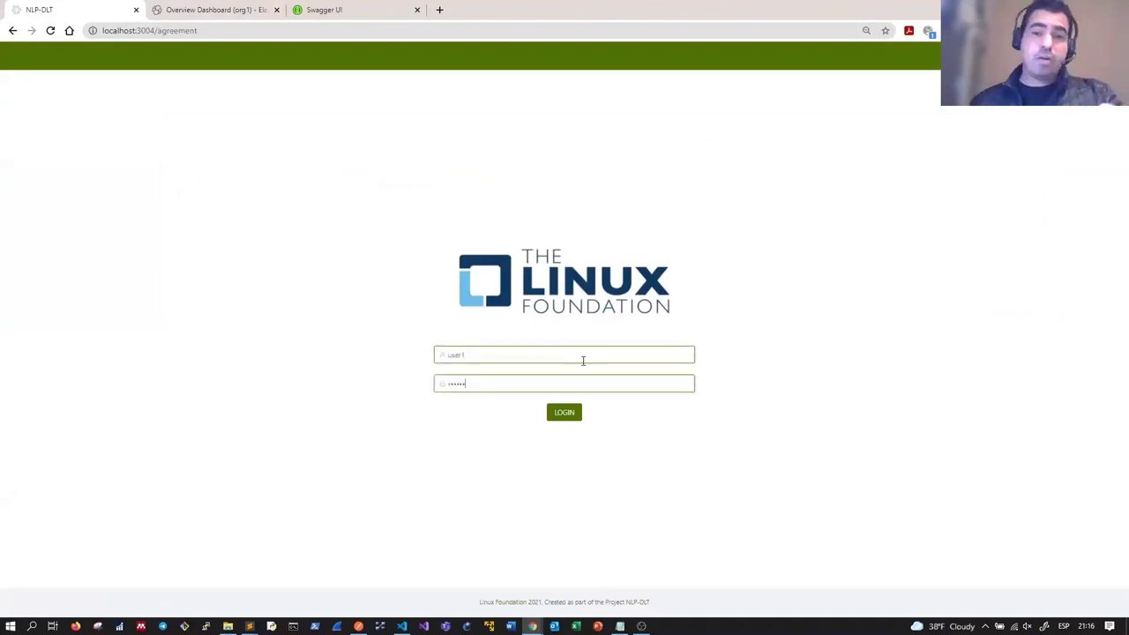
key(Return)
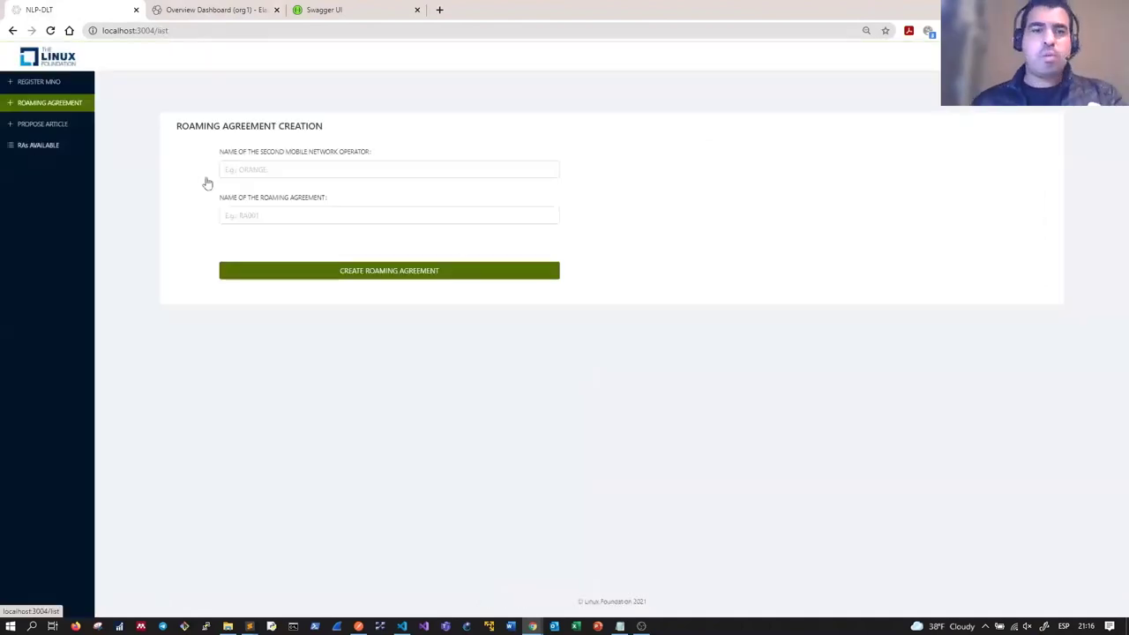
click(38, 144)
click(191, 179)
drag(235, 176, 265, 179)
drag(444, 177, 477, 177)
click(1005, 181)
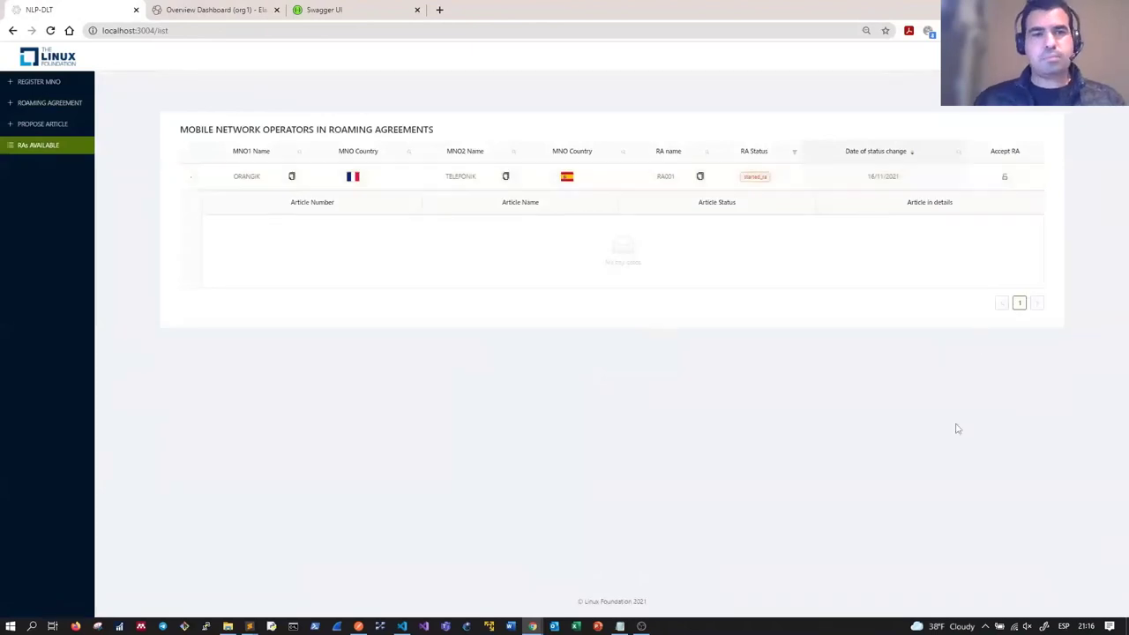
click(212, 10)
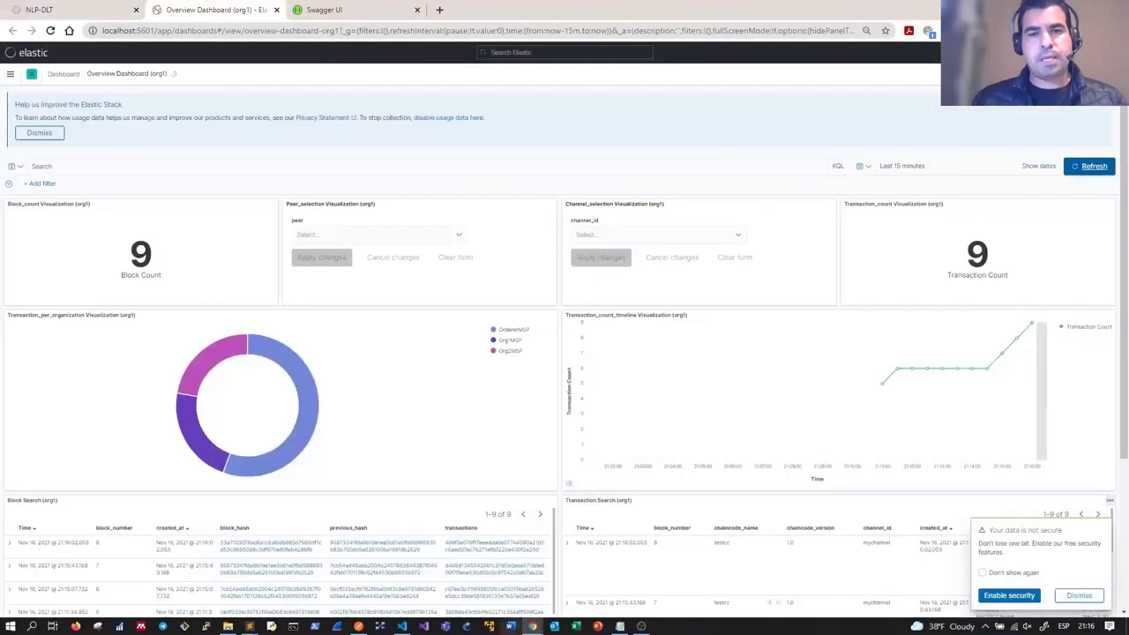
Step: Start an article proposal for agreement RA001 with the Introduction and scope article
click(44, 9)
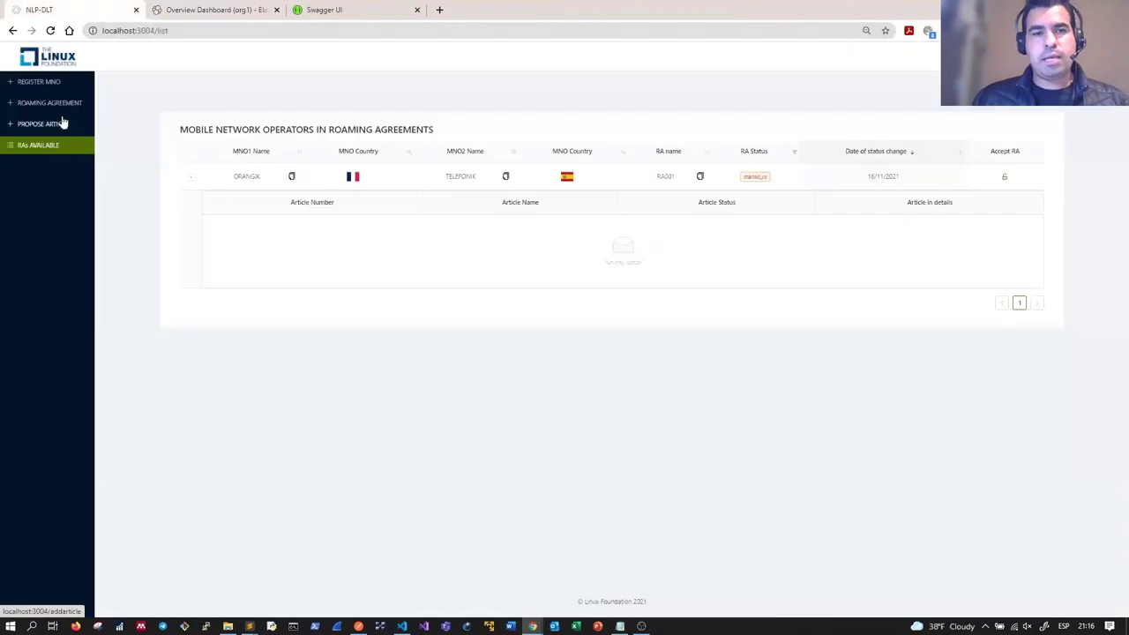
click(63, 124)
click(282, 172)
click(256, 188)
click(262, 217)
click(262, 235)
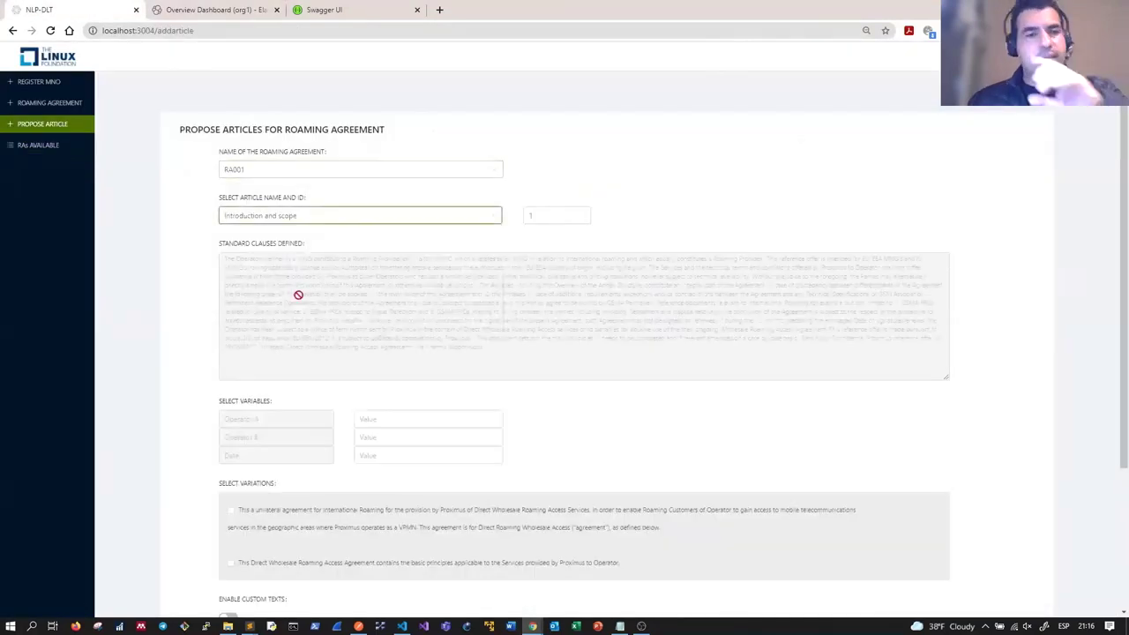
scroll(299, 294, down, 1)
Step: Fill Operator A TELEFONIK, Operator B ORANGIK, date 15/11/21, tick both variations and submit
click(387, 322)
text(TELEFON)
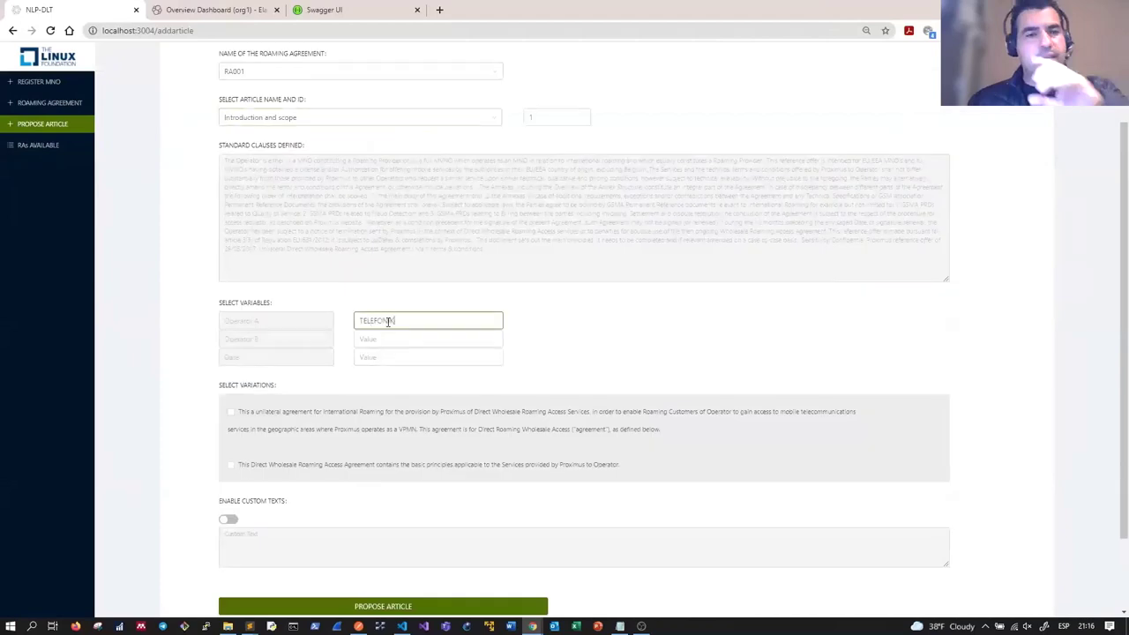
key(Tab)
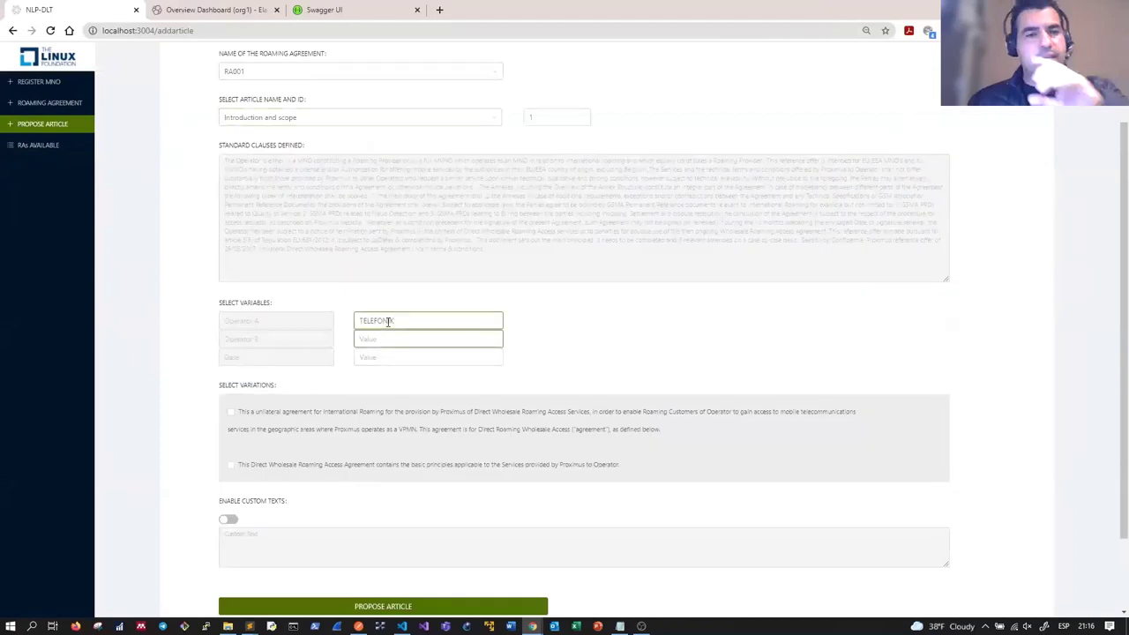
text(ORANGIK)
click(388, 357)
text(15/11)
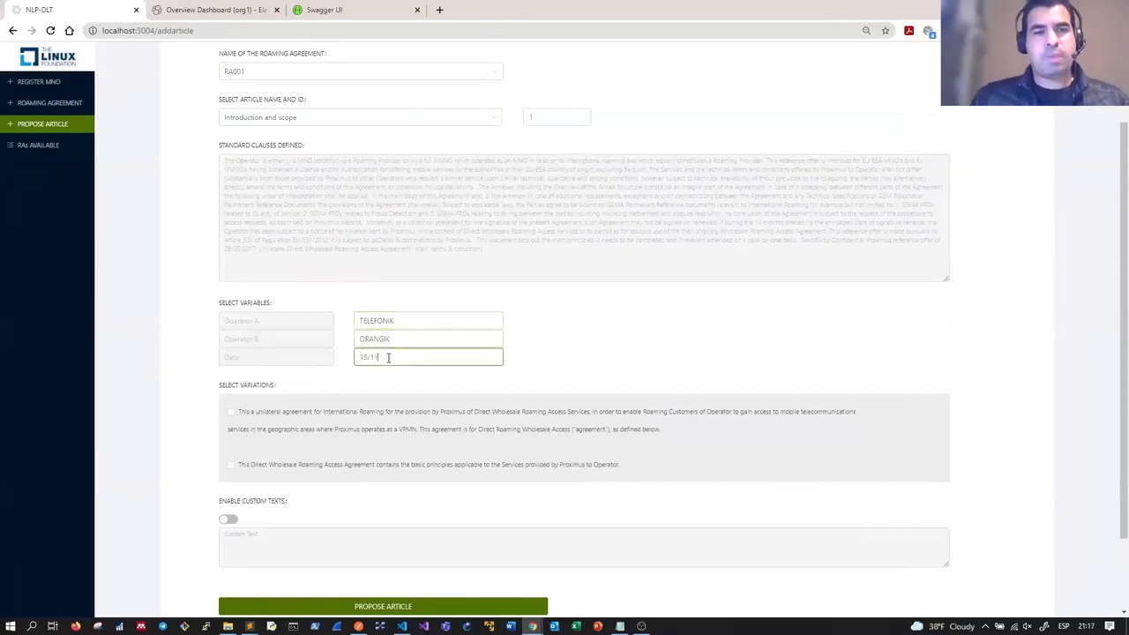
text(/21)
click(231, 412)
click(341, 464)
scroll(371, 490, down, 1)
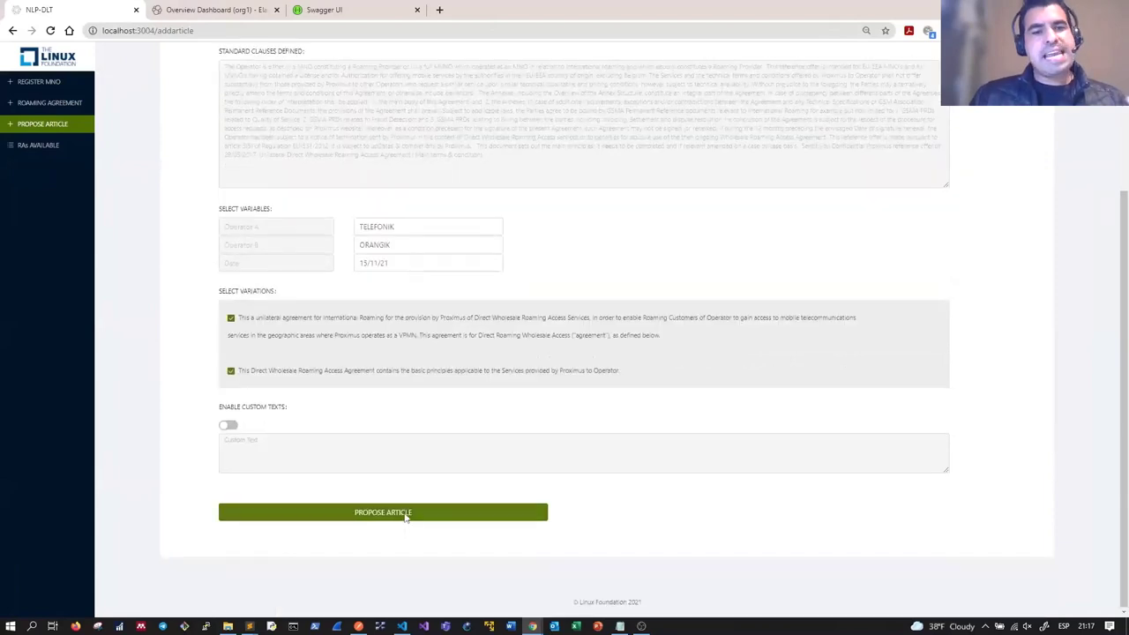
click(406, 512)
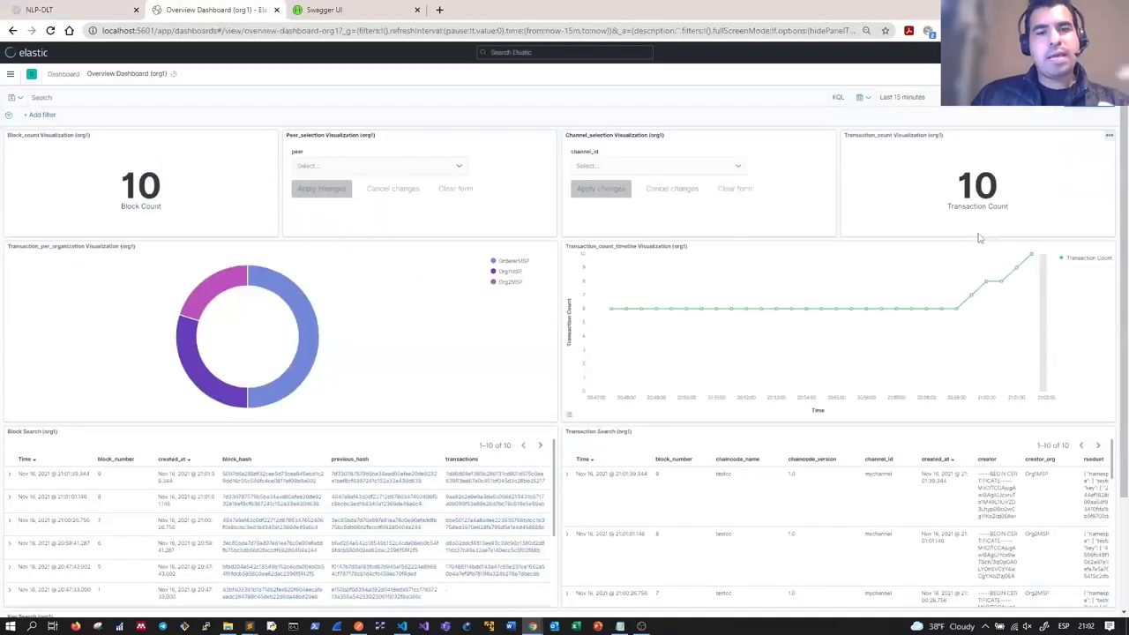
click(35, 145)
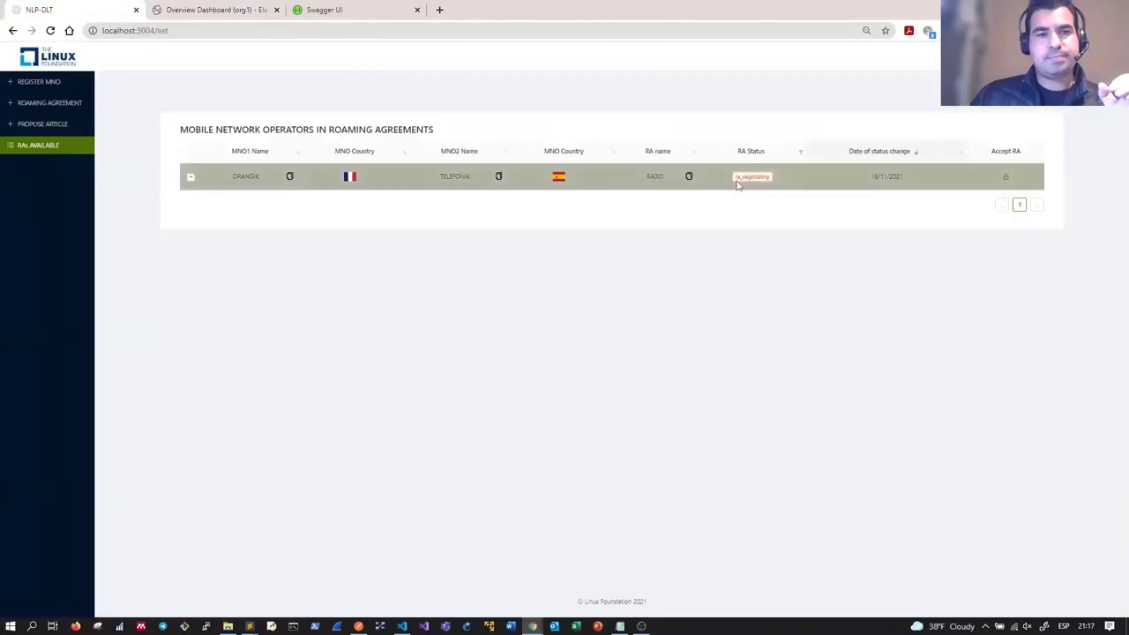
Step: Sign in as the second user and expand RA001 to see Introduction and scope as added_article
click(190, 180)
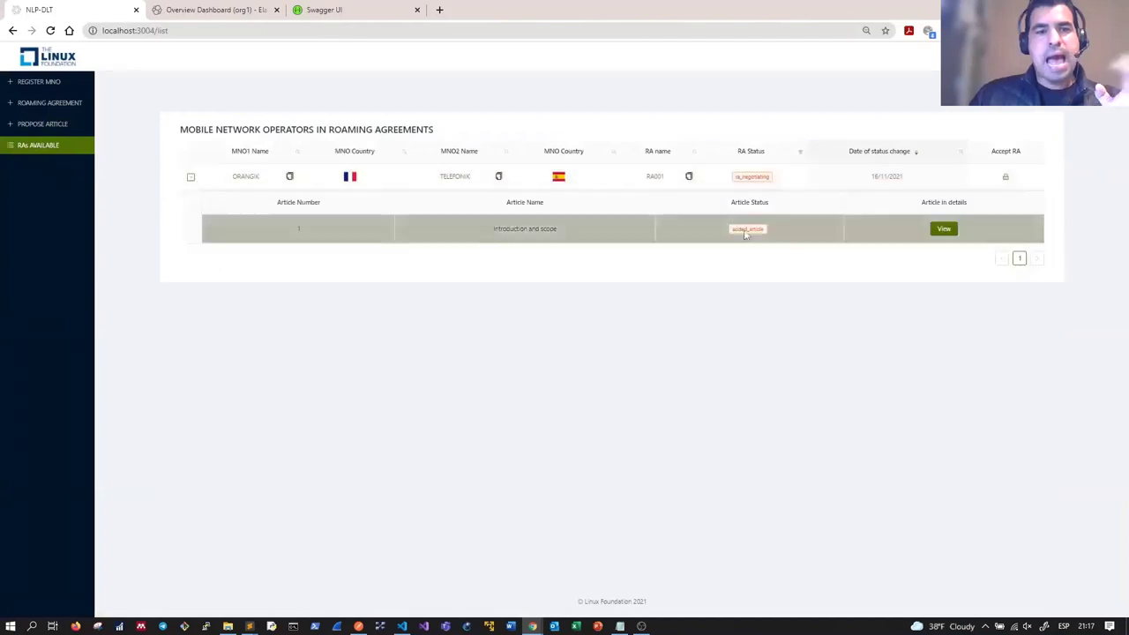
click(943, 229)
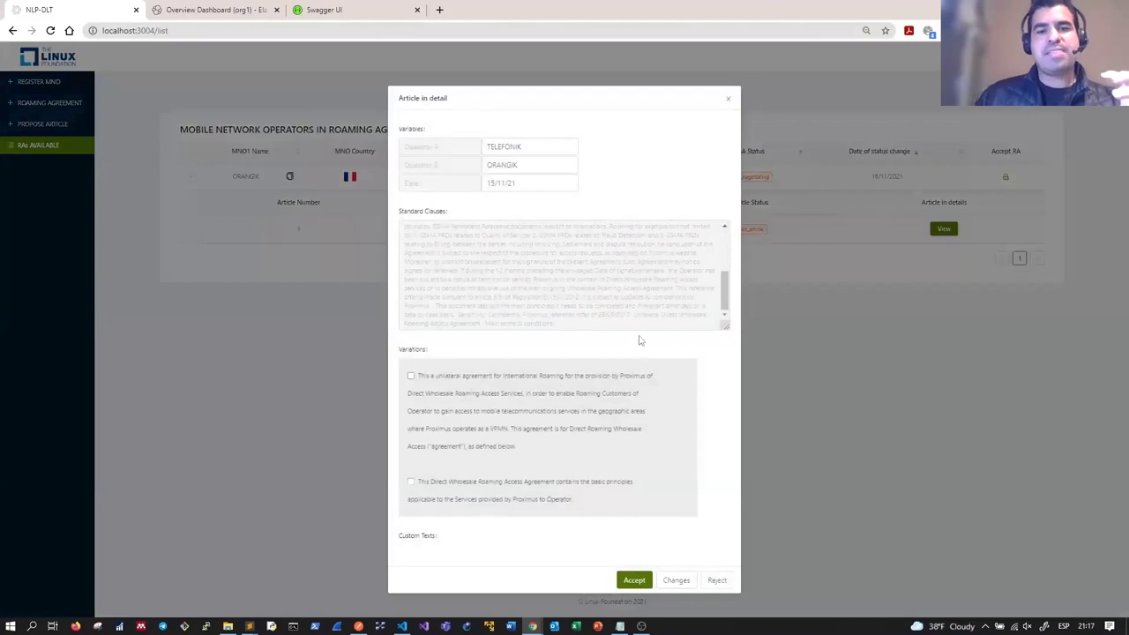
scroll(640, 300, up, 5)
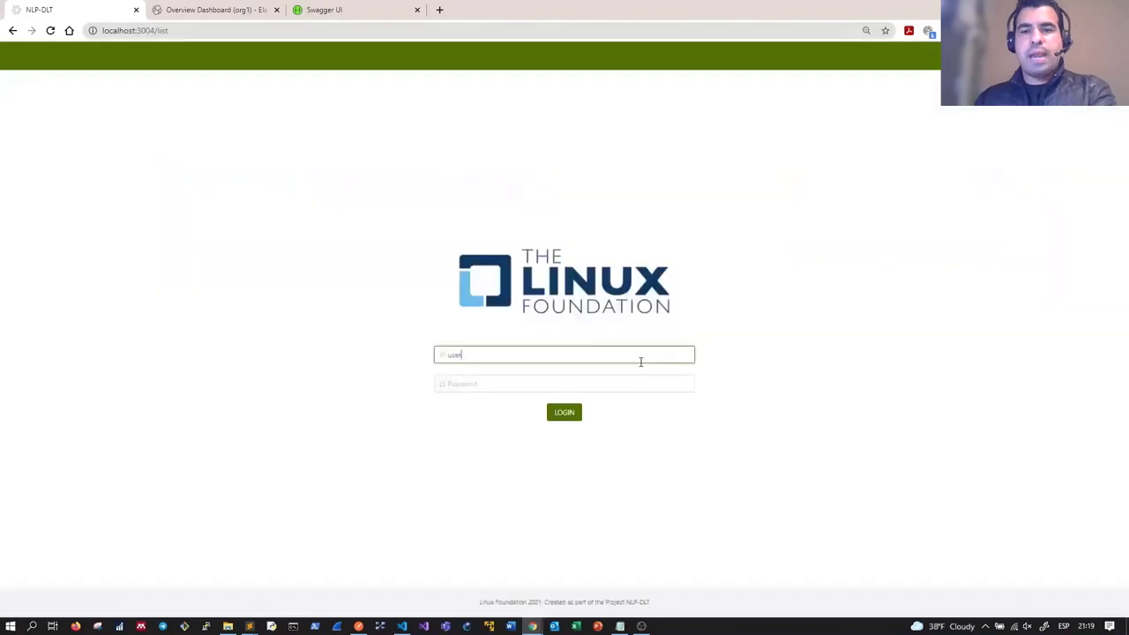
text(2)
key(Tab)
text(password)
key(Return)
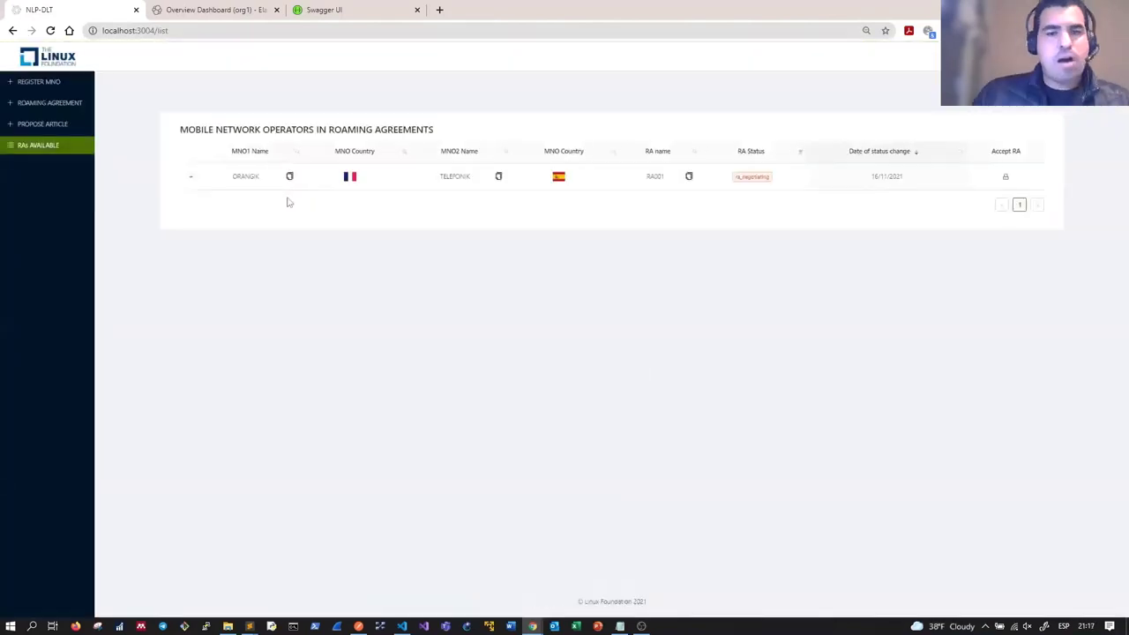
click(193, 181)
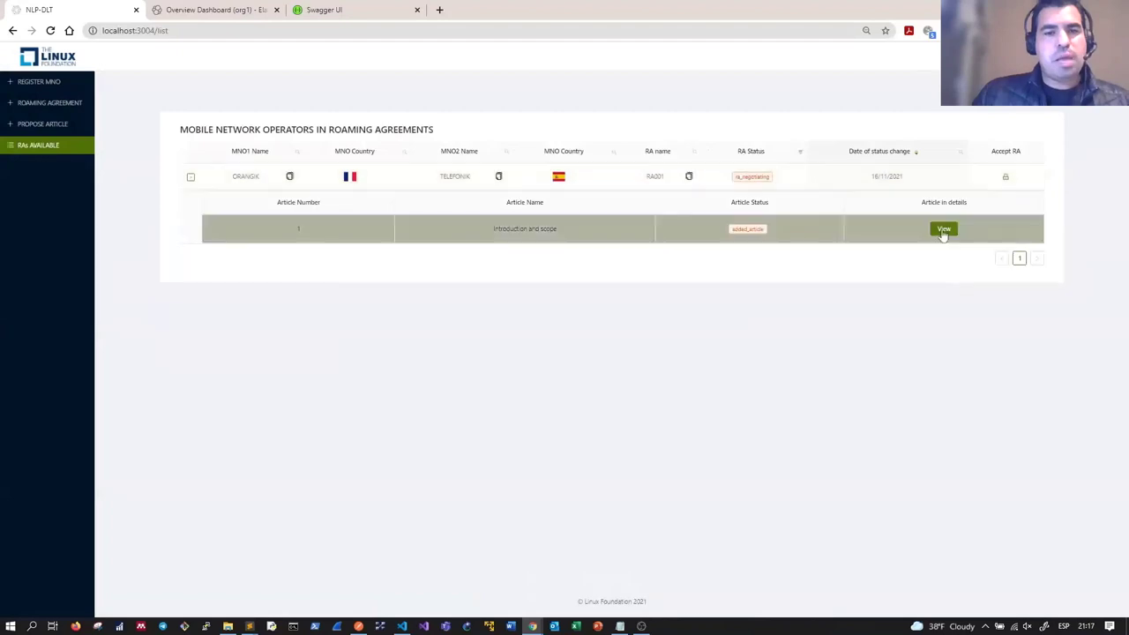
Step: Change article 1 to TELEFONIK SA and ORANGIK SA, date 17/11/21, both variations, and submit
click(943, 230)
click(529, 150)
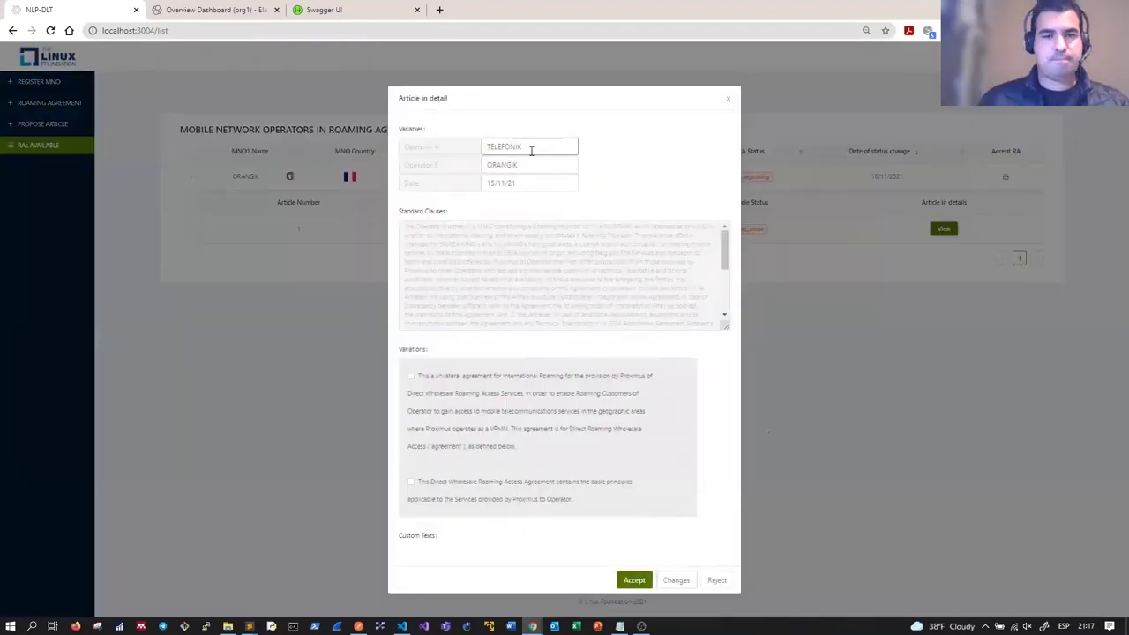
text(SA)
click(530, 158)
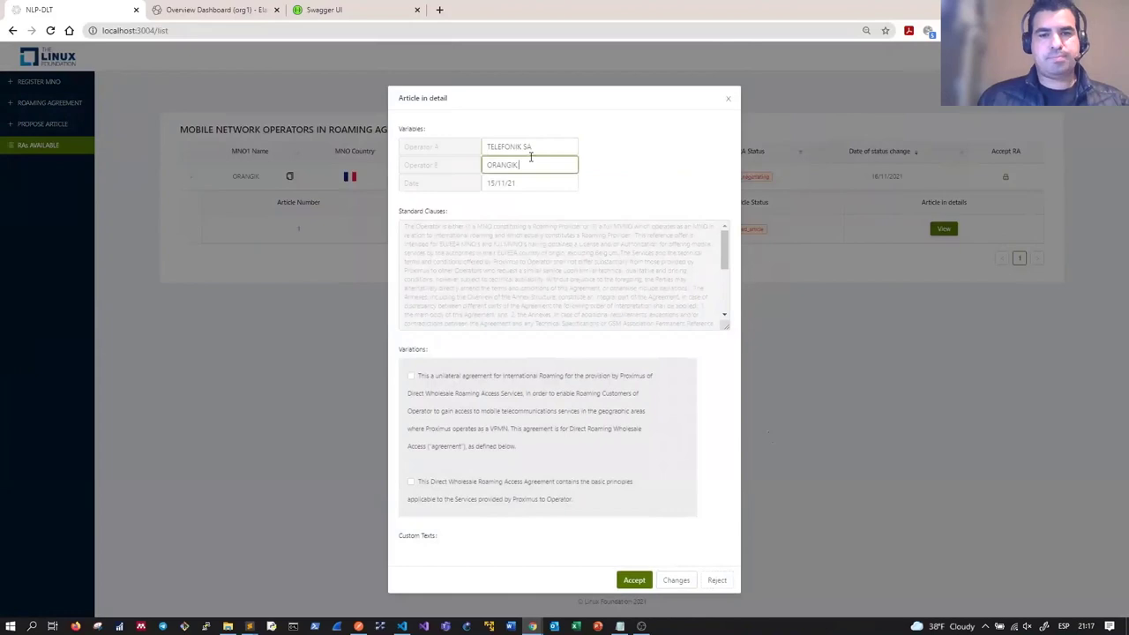
key(Tab)
text(17/11/21)
click(411, 376)
click(410, 482)
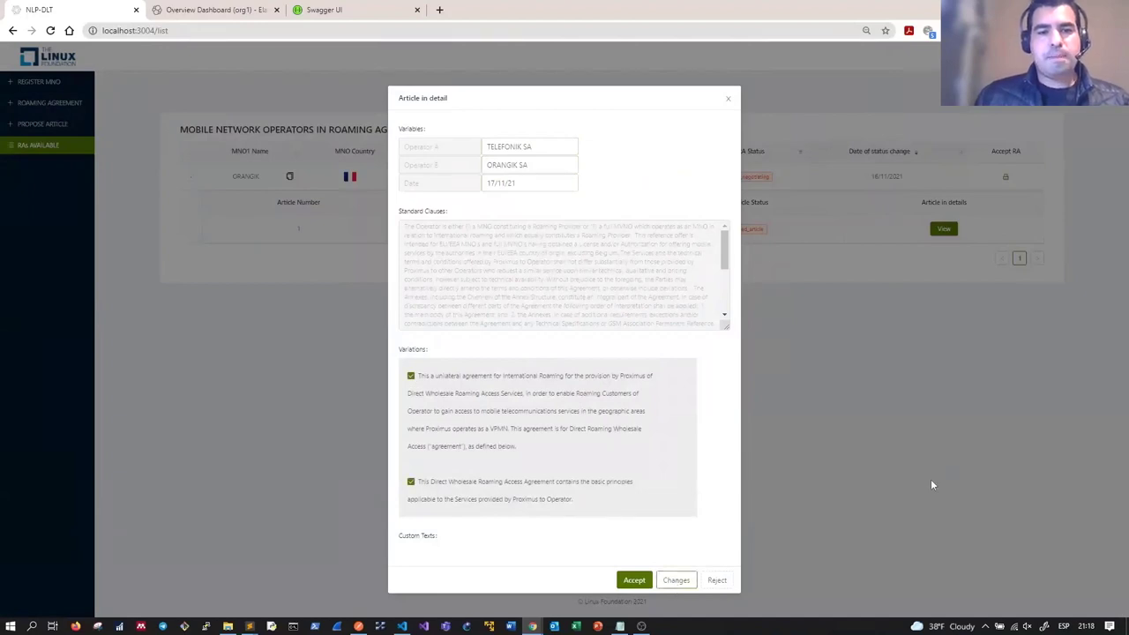
click(990, 433)
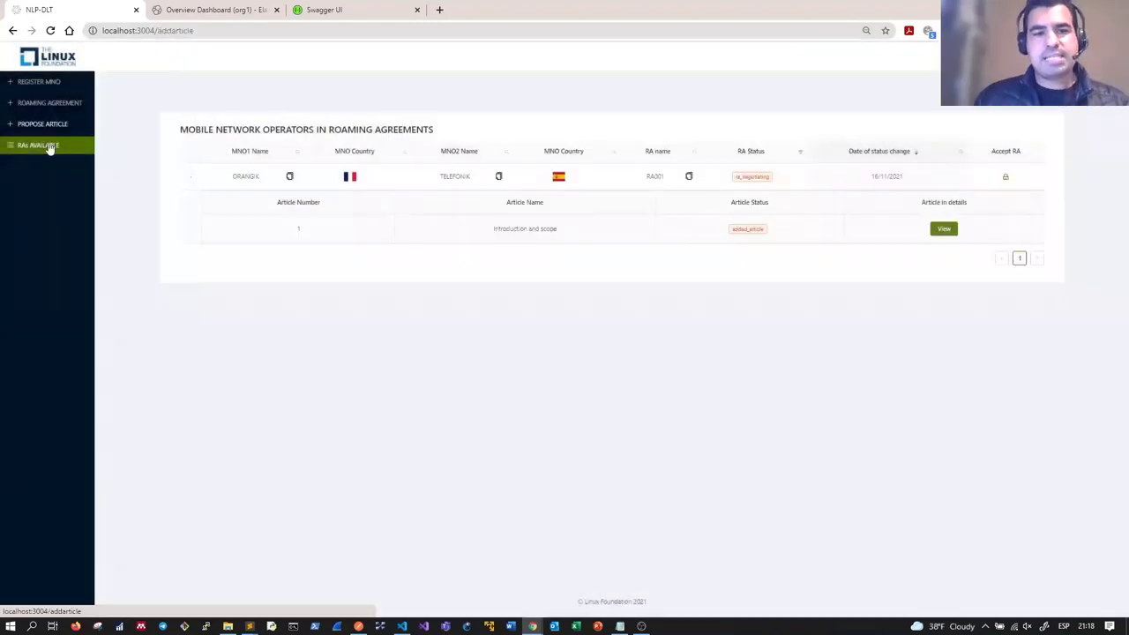
Step: Reload RAs Available and sign back in as user1
click(42, 146)
click(190, 178)
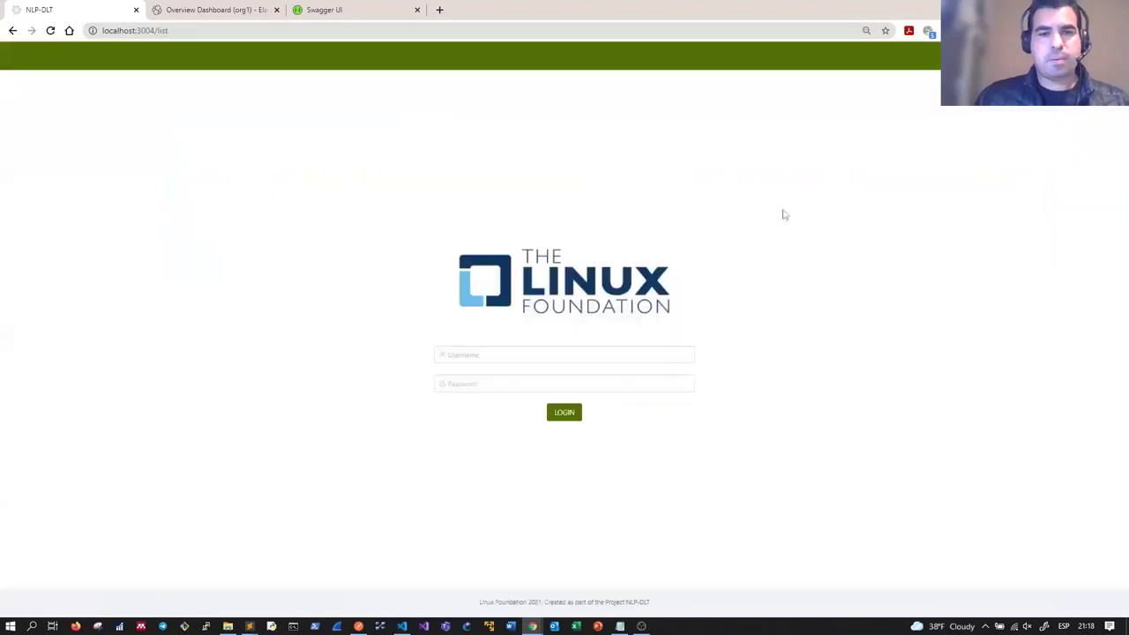
click(476, 353)
text(user1)
key(Tab)
text(password)
key(Return)
Step: View RA001's article 1 to confirm proposed_changes, and check the dashboard's 11 blocks
click(193, 179)
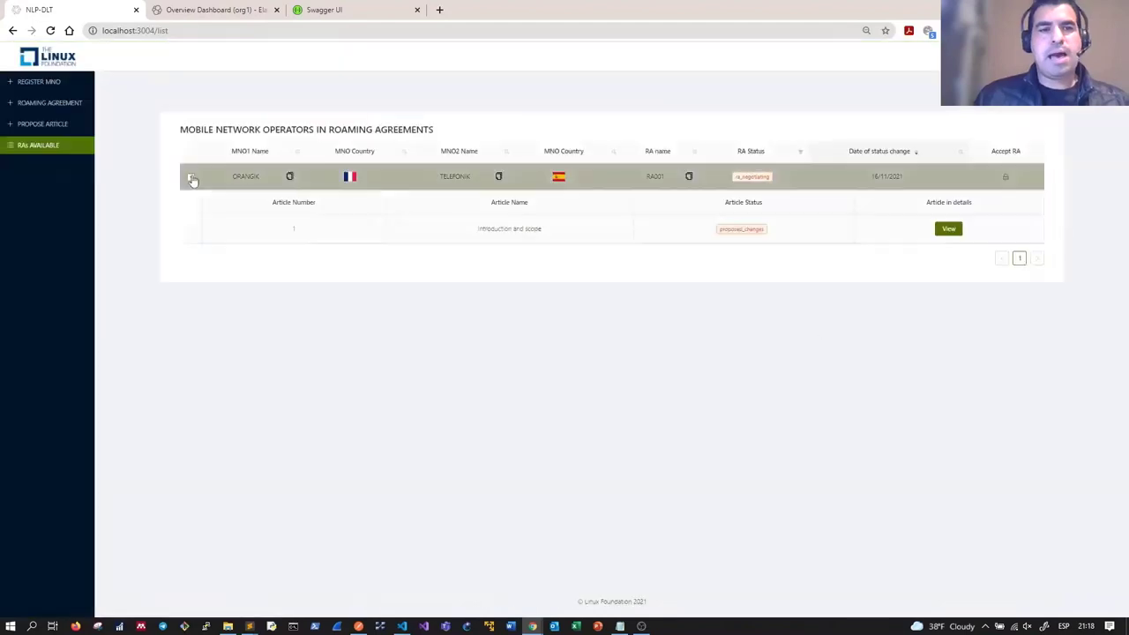
click(948, 230)
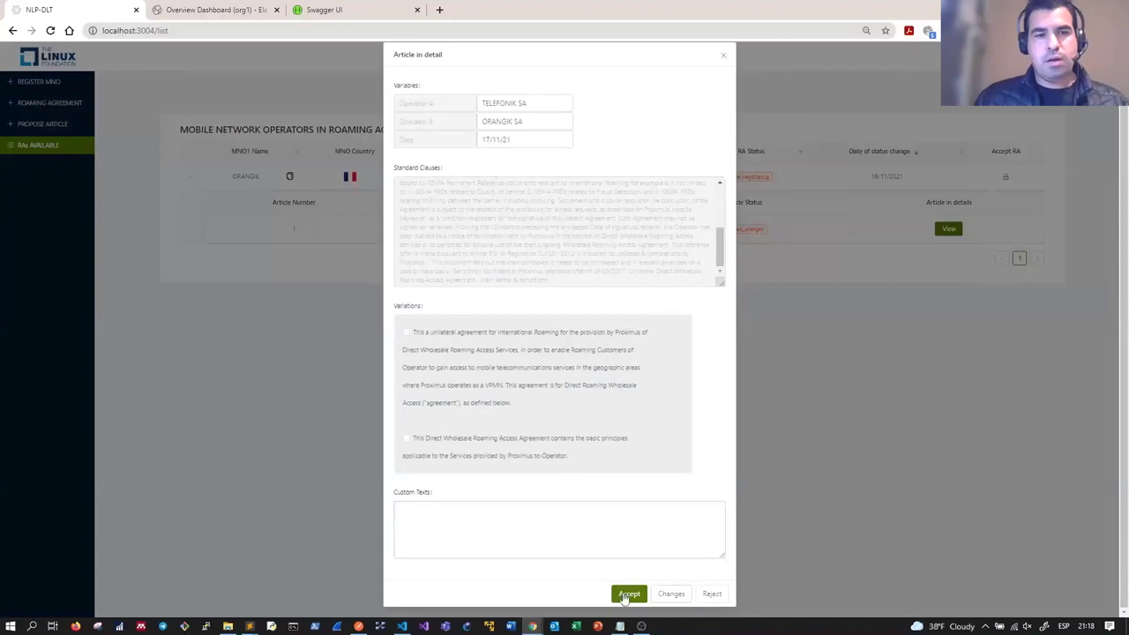
click(973, 450)
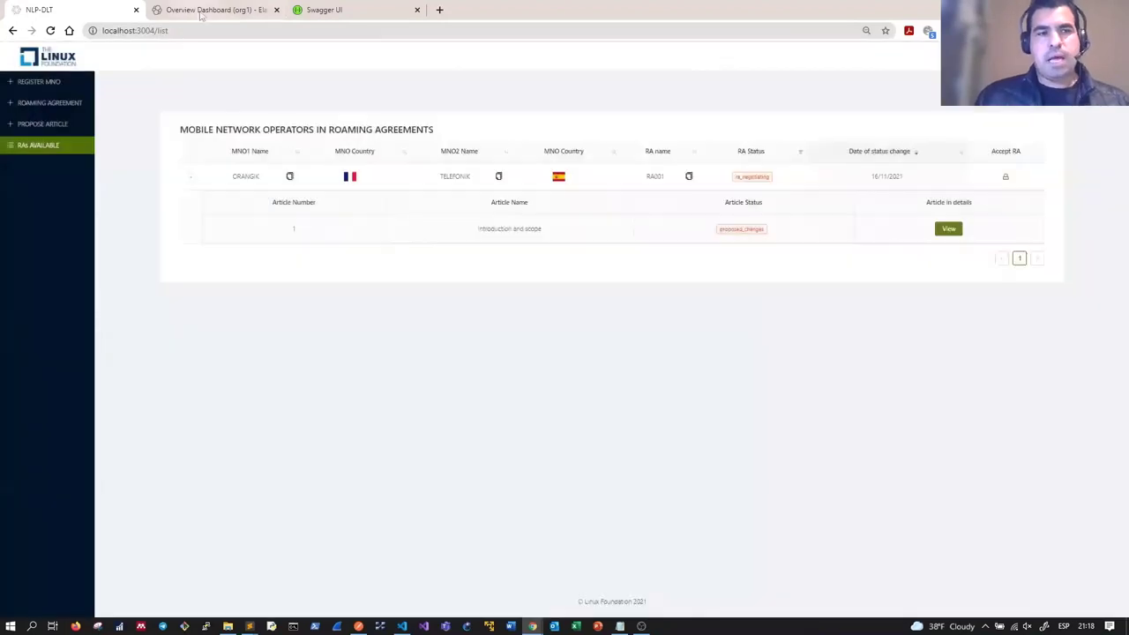
click(201, 11)
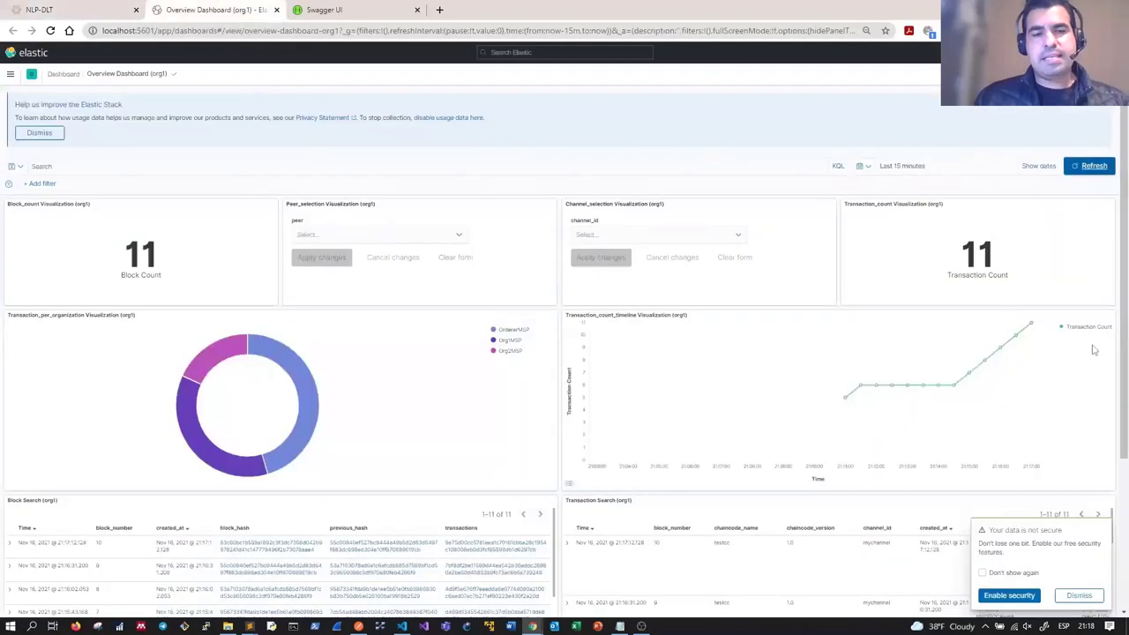
click(39, 10)
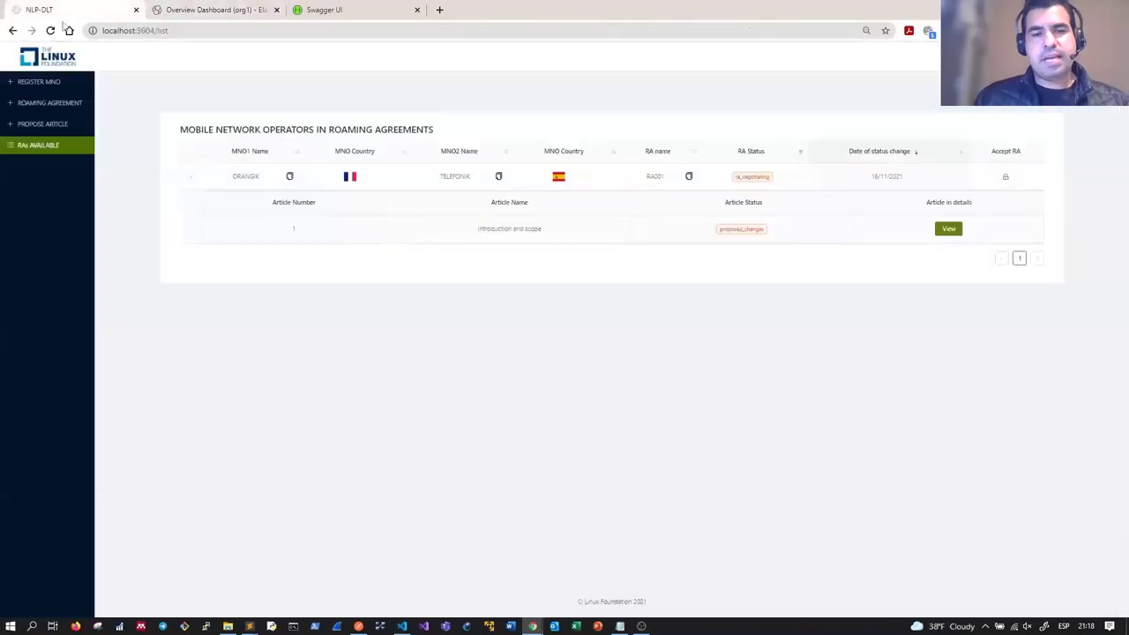
Step: Propose the Starting Date article for RA001 with its variation ticked, then view RA001's articles
click(58, 131)
click(265, 169)
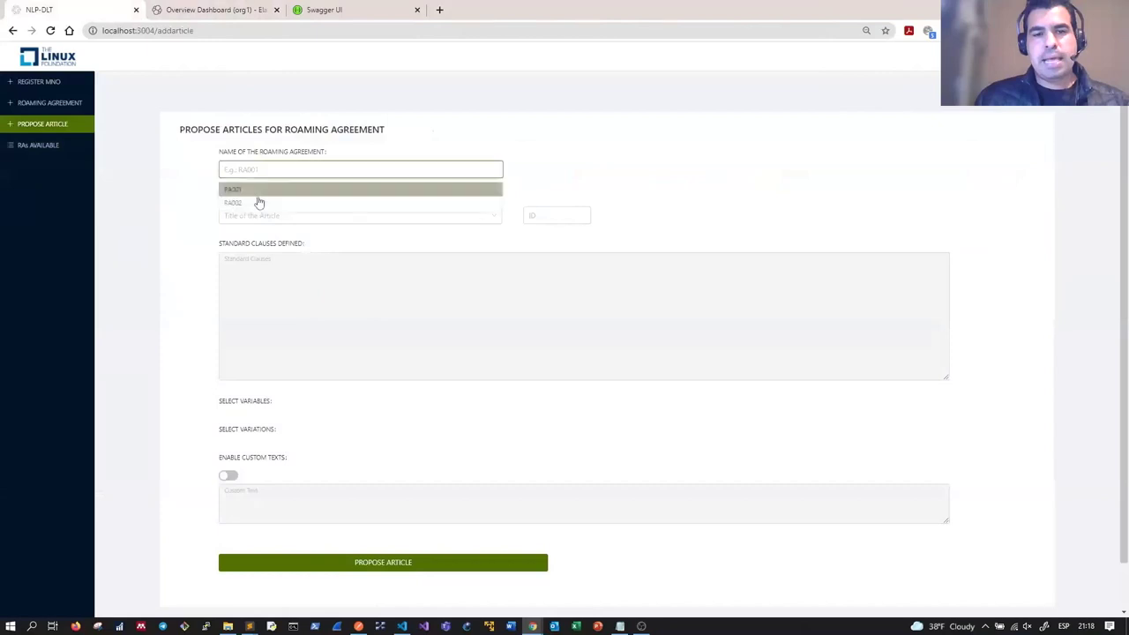
click(258, 189)
click(273, 220)
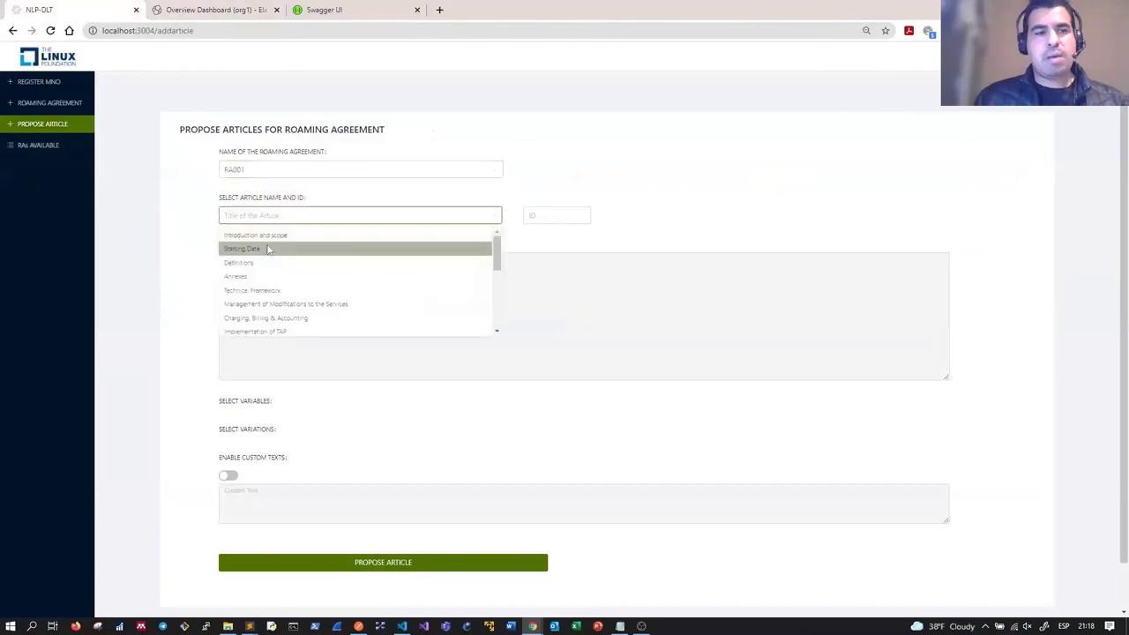
click(269, 250)
scroll(244, 368, down, 1)
click(232, 370)
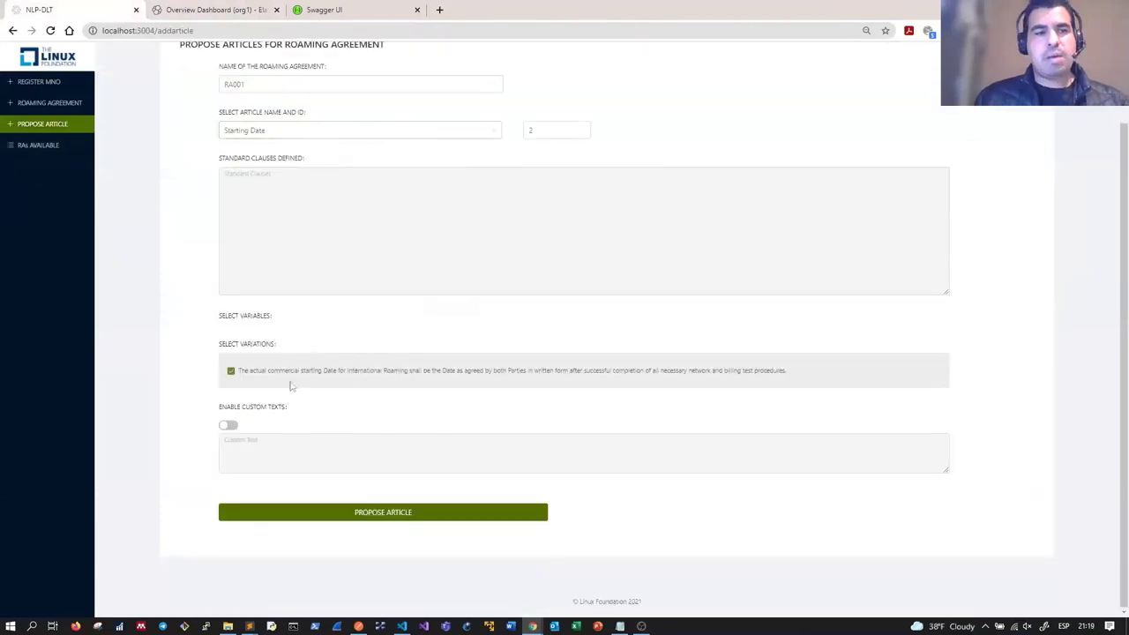
click(402, 521)
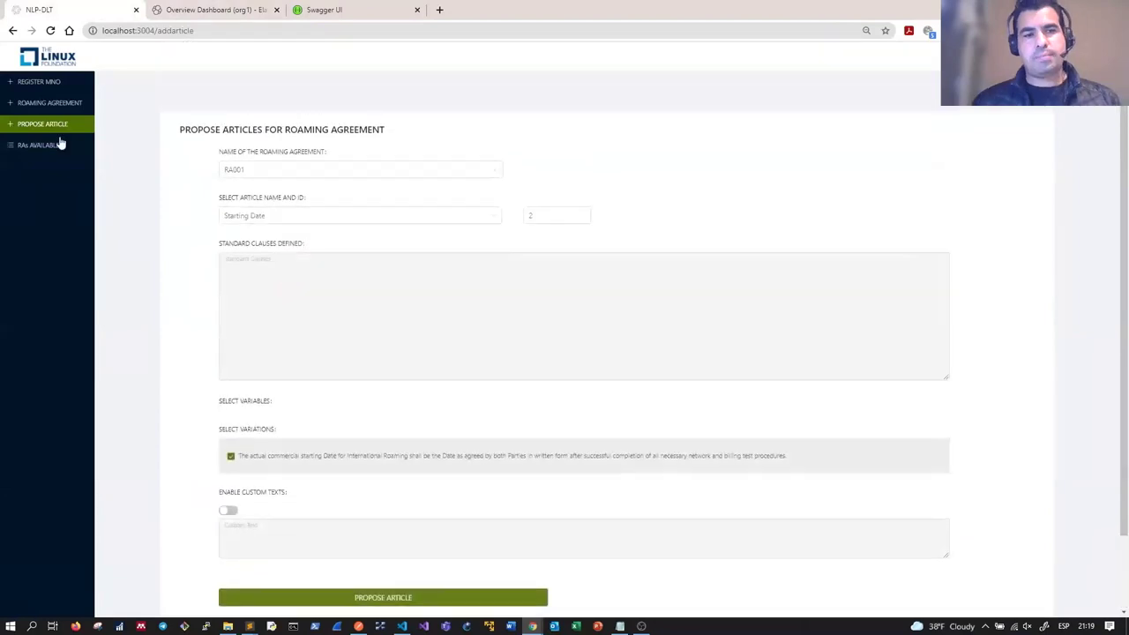
click(44, 144)
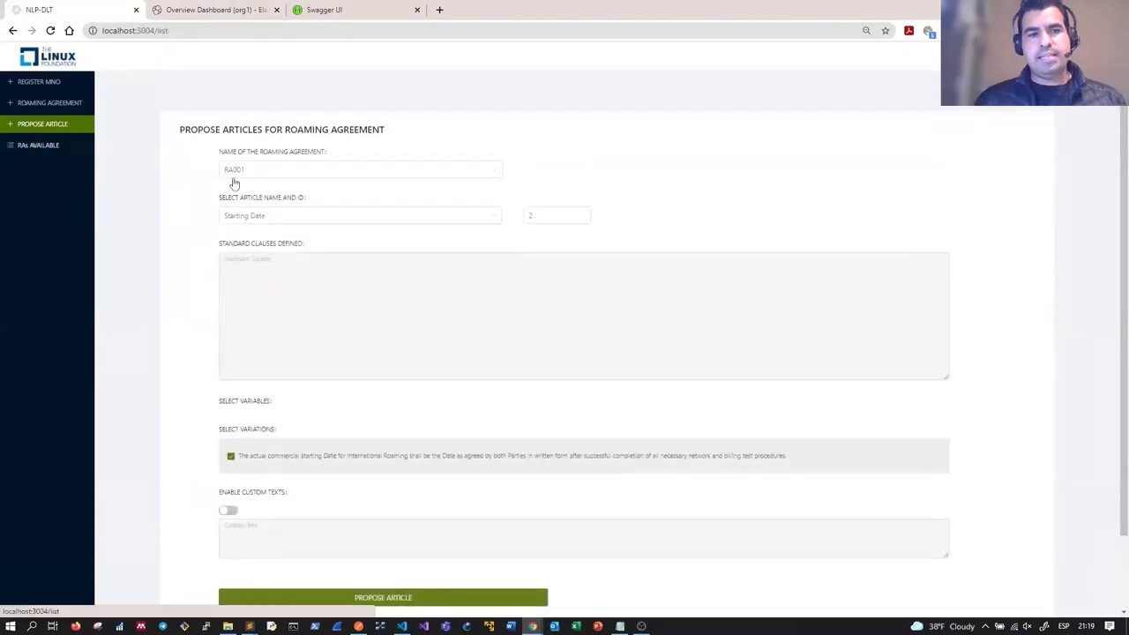
click(191, 177)
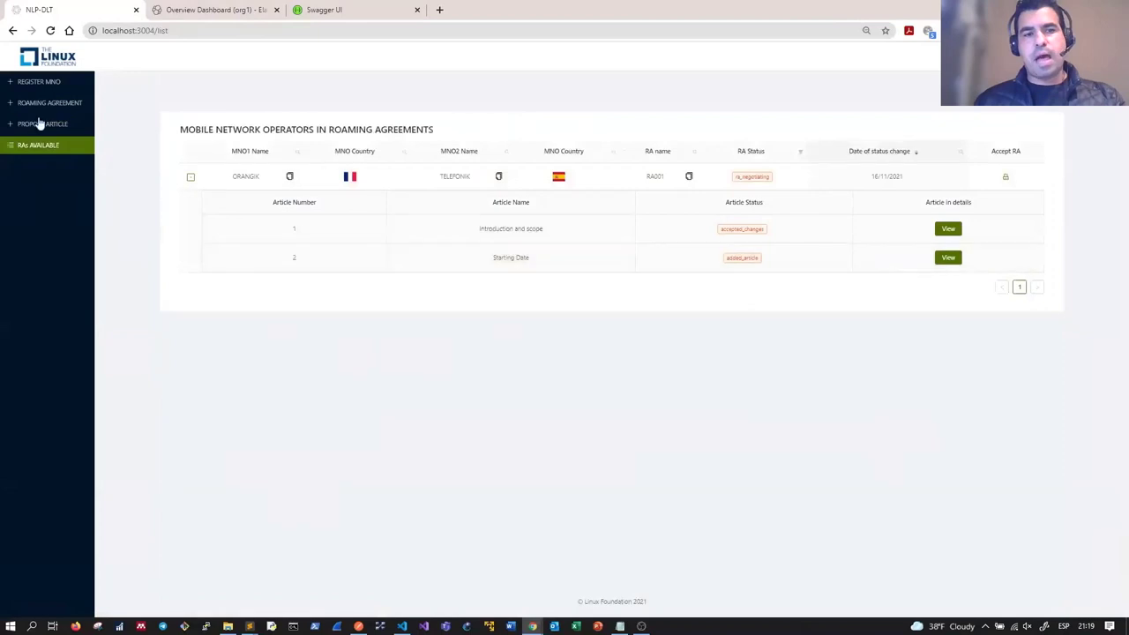
click(41, 123)
click(253, 169)
click(252, 186)
click(255, 215)
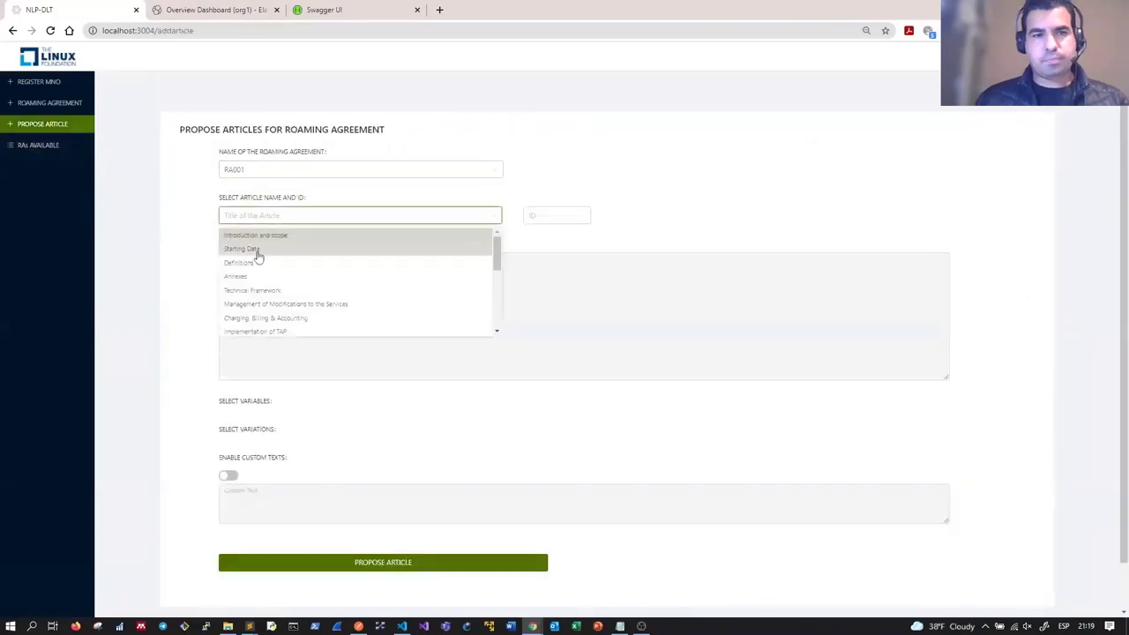
click(256, 263)
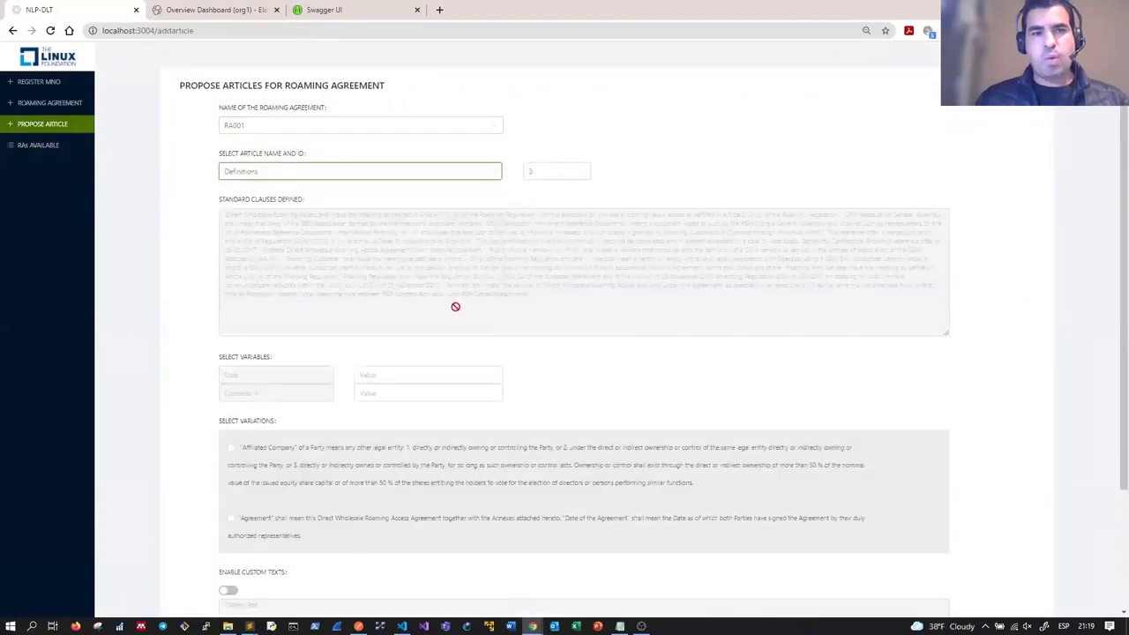
scroll(455, 306, down, 2)
click(410, 222)
text(1)
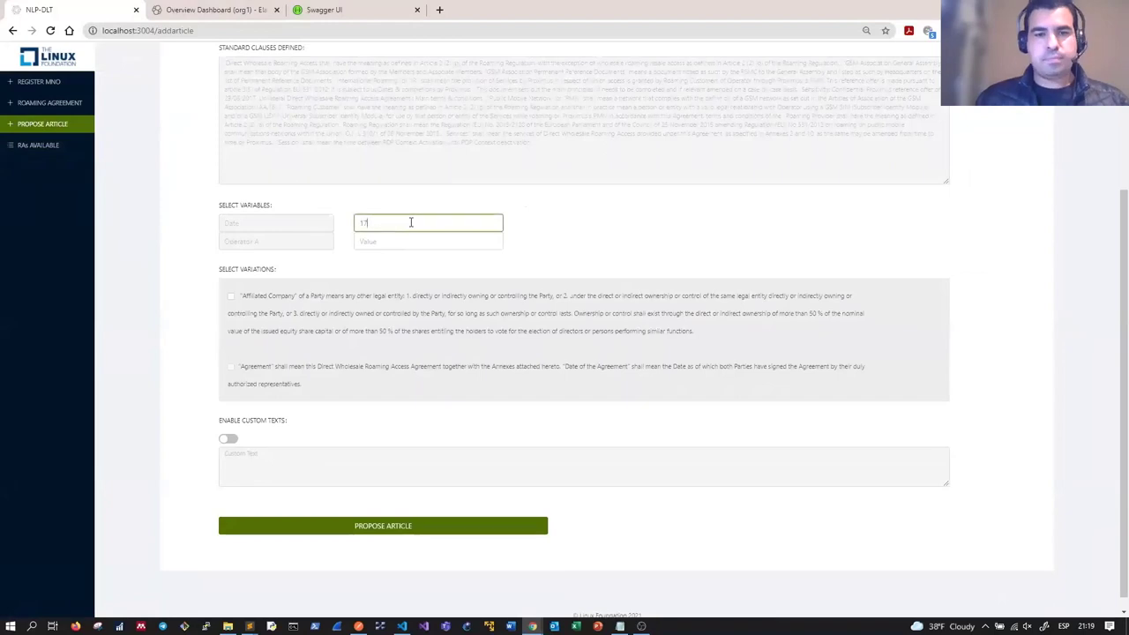
text(7/11/21)
click(388, 241)
text(TELEFO)
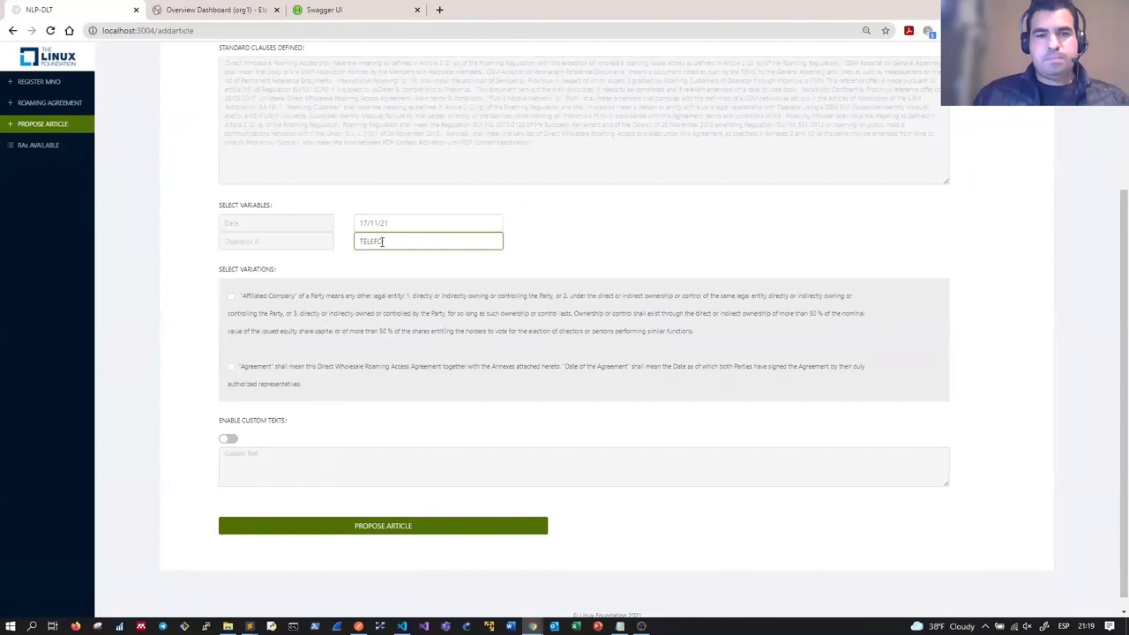
text(NIK)
click(345, 527)
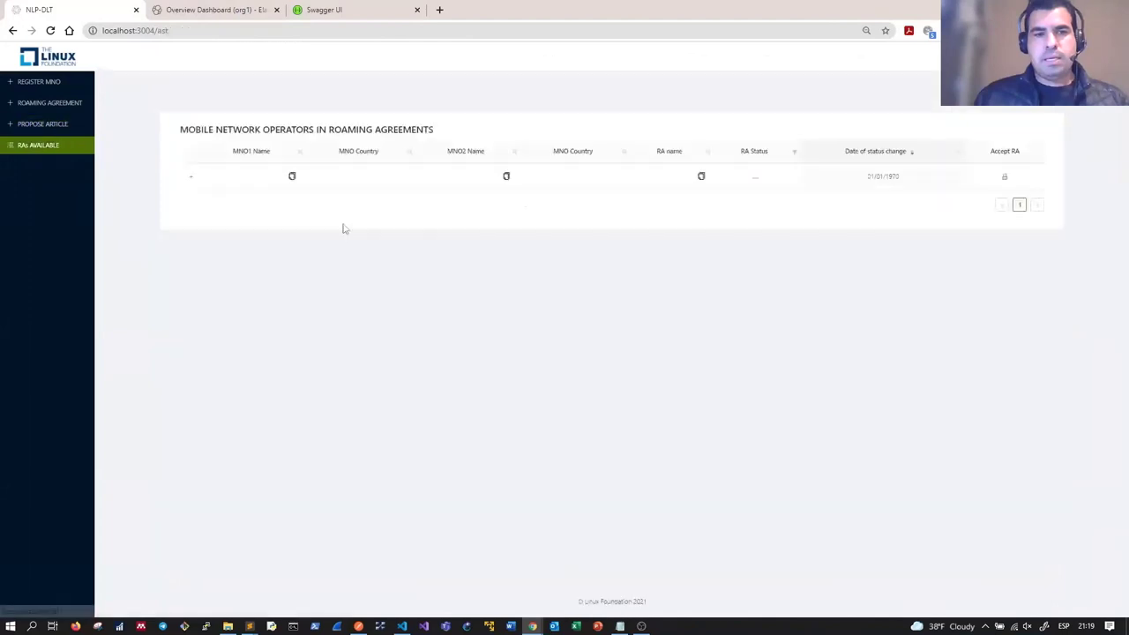
Step: Expand RA001's three articles, then log in as the other operator
click(190, 177)
click(942, 286)
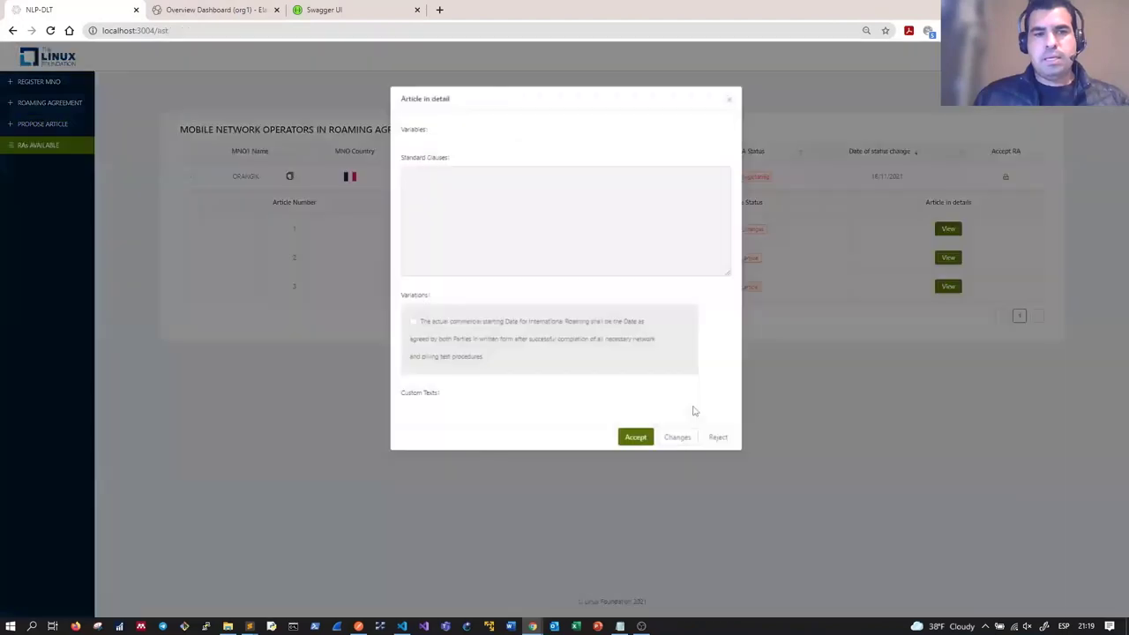
click(680, 441)
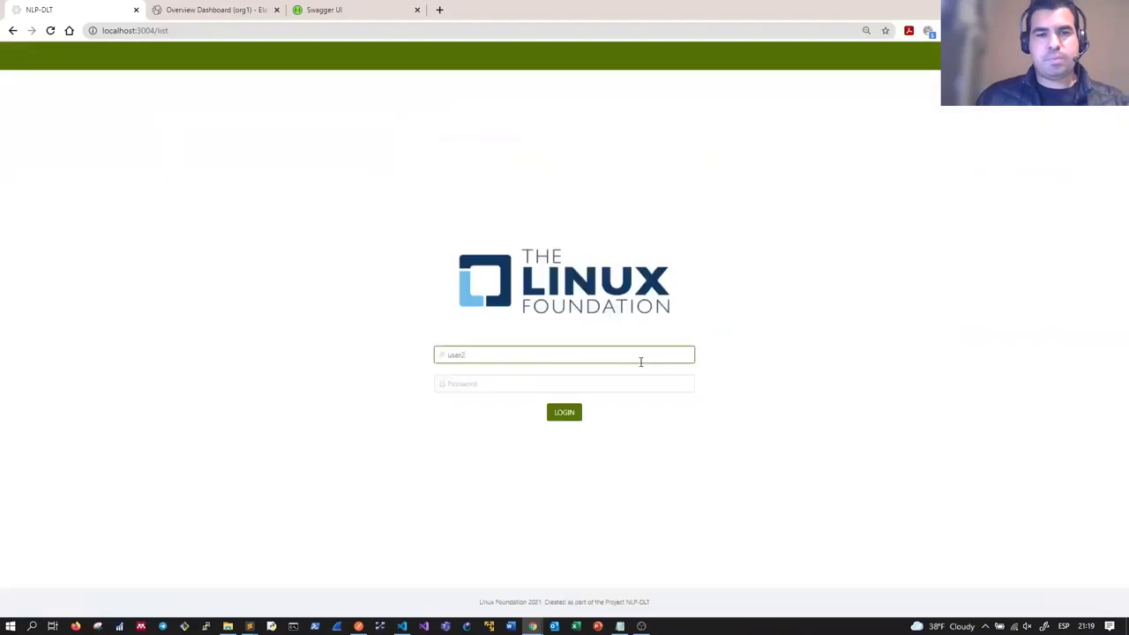
key(Tab)
text(user2pw)
key(Return)
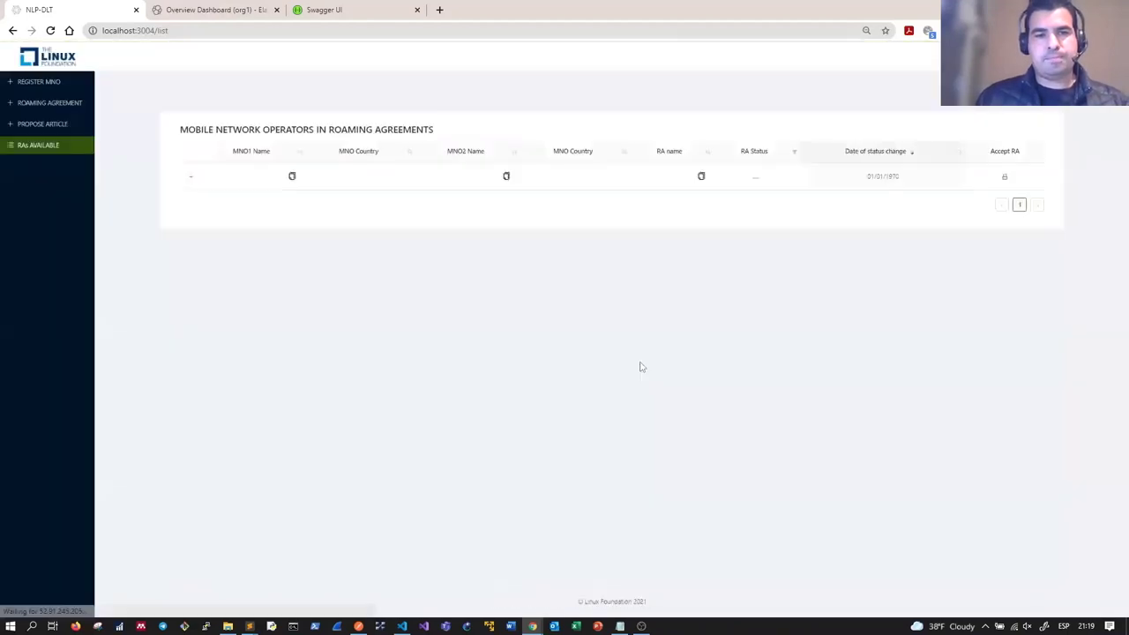
Step: Accept the Starting Date article and re-expand RA001 to confirm accepted_changes
click(946, 257)
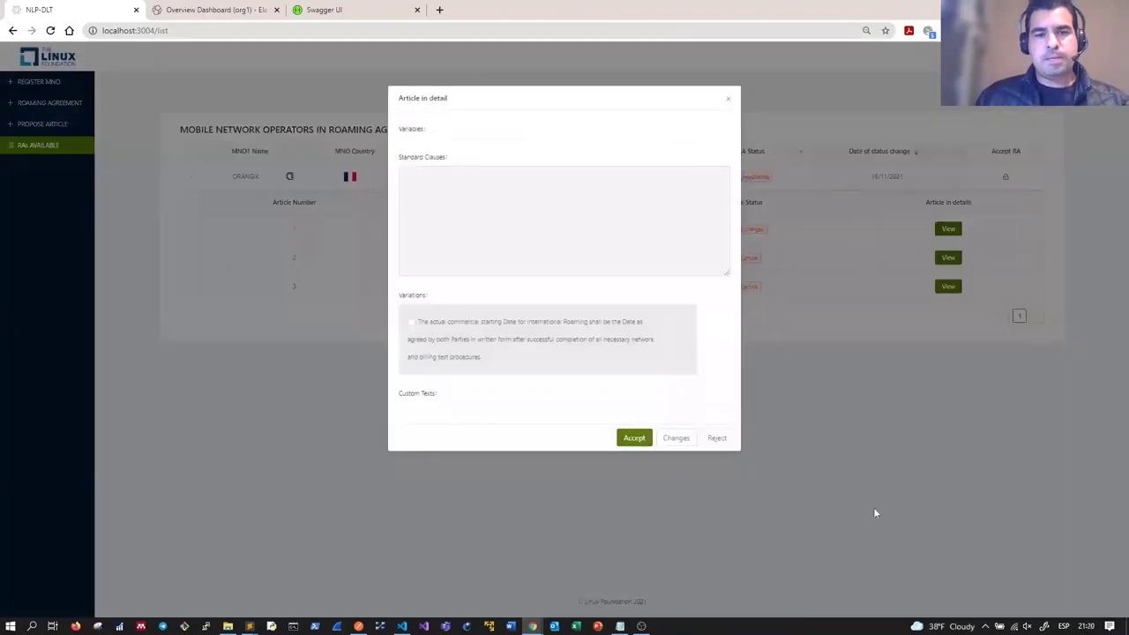
click(930, 476)
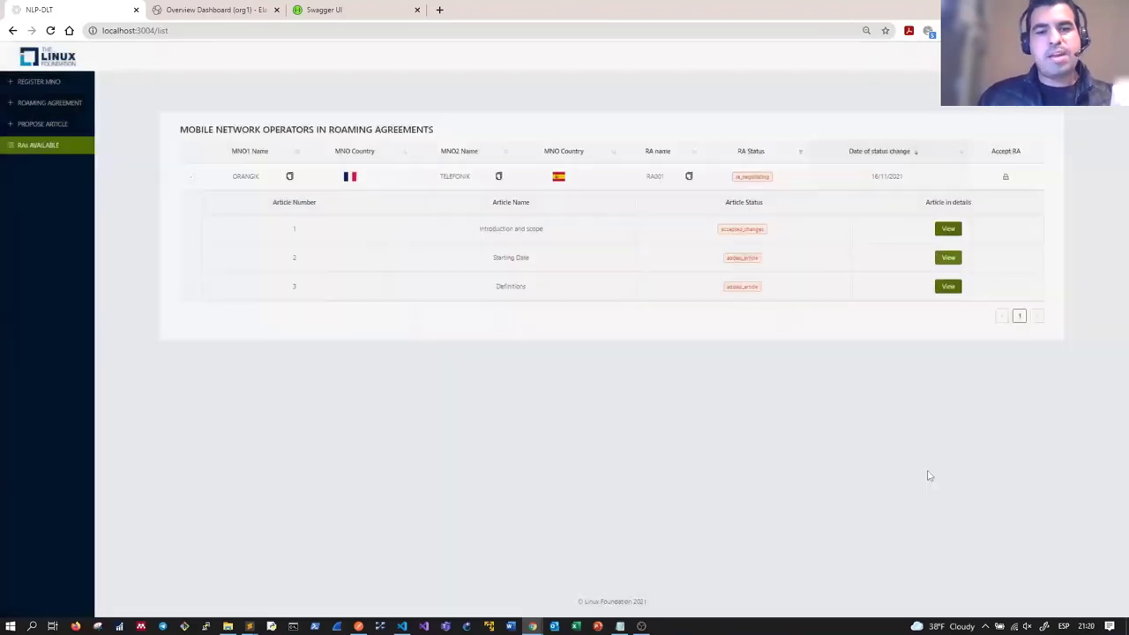
click(40, 123)
click(38, 144)
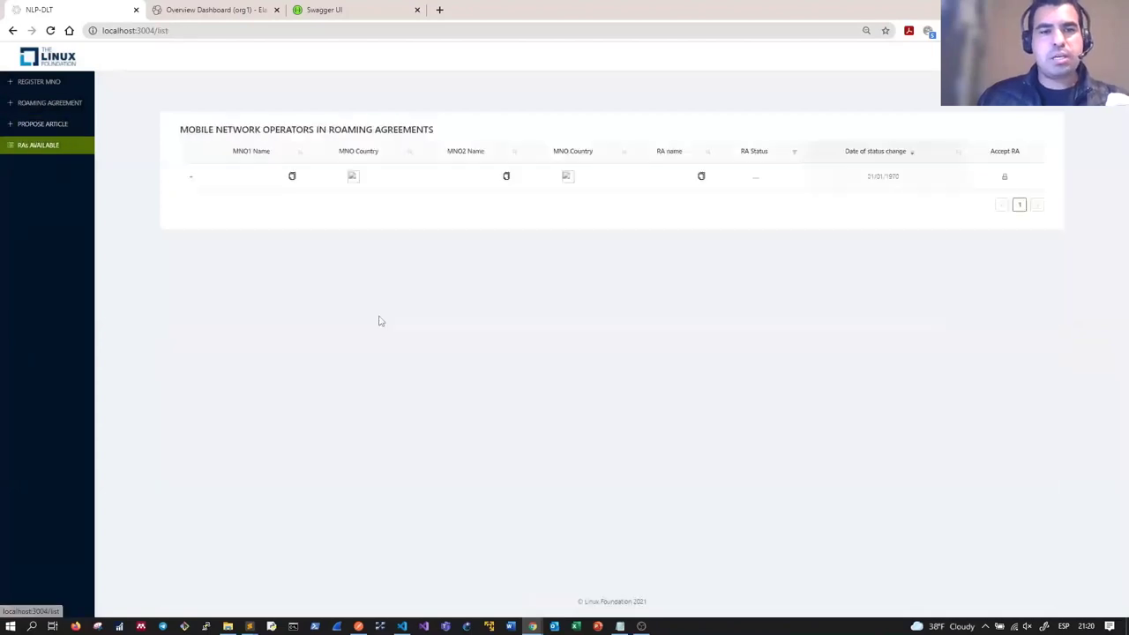
click(189, 179)
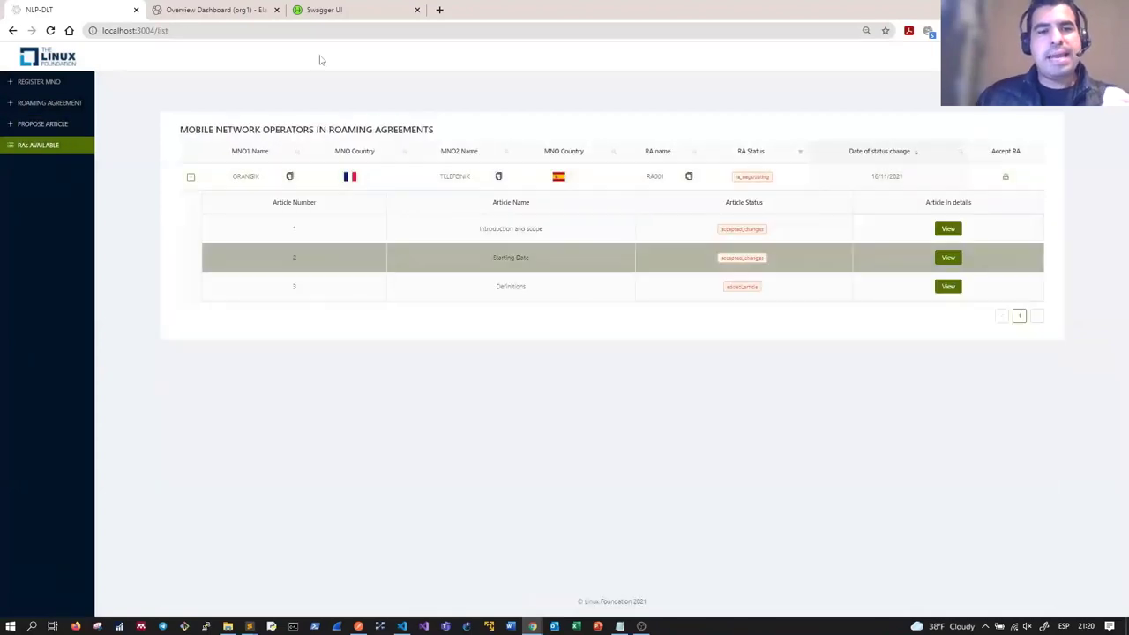
click(180, 9)
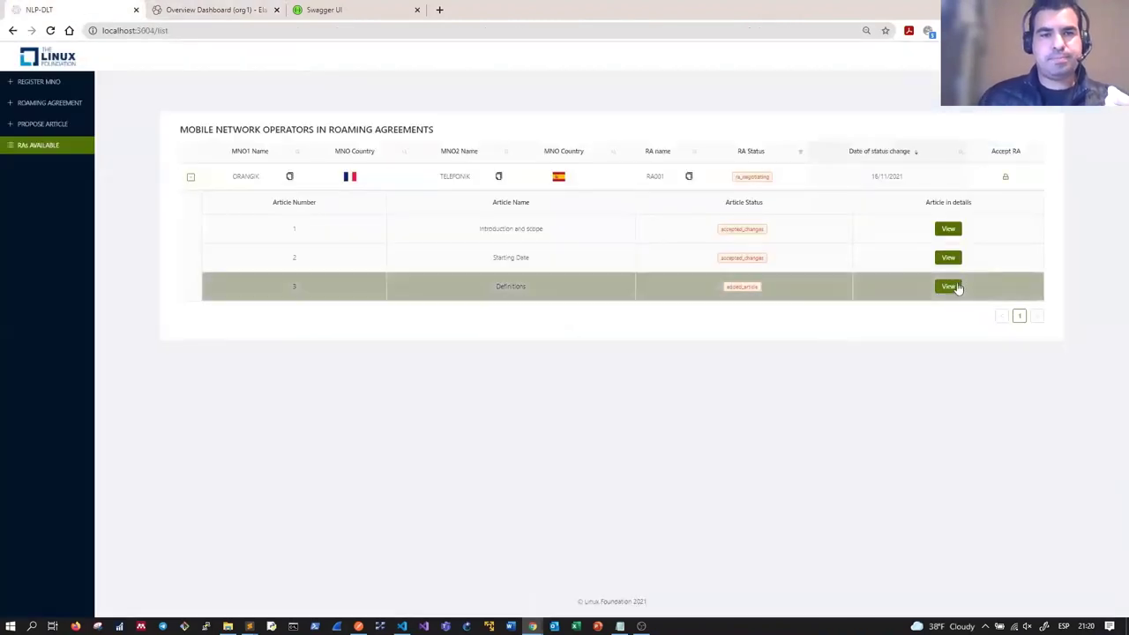
Step: Accept the Definitions article and confirm all three RA001 articles read accepted_changes
click(949, 286)
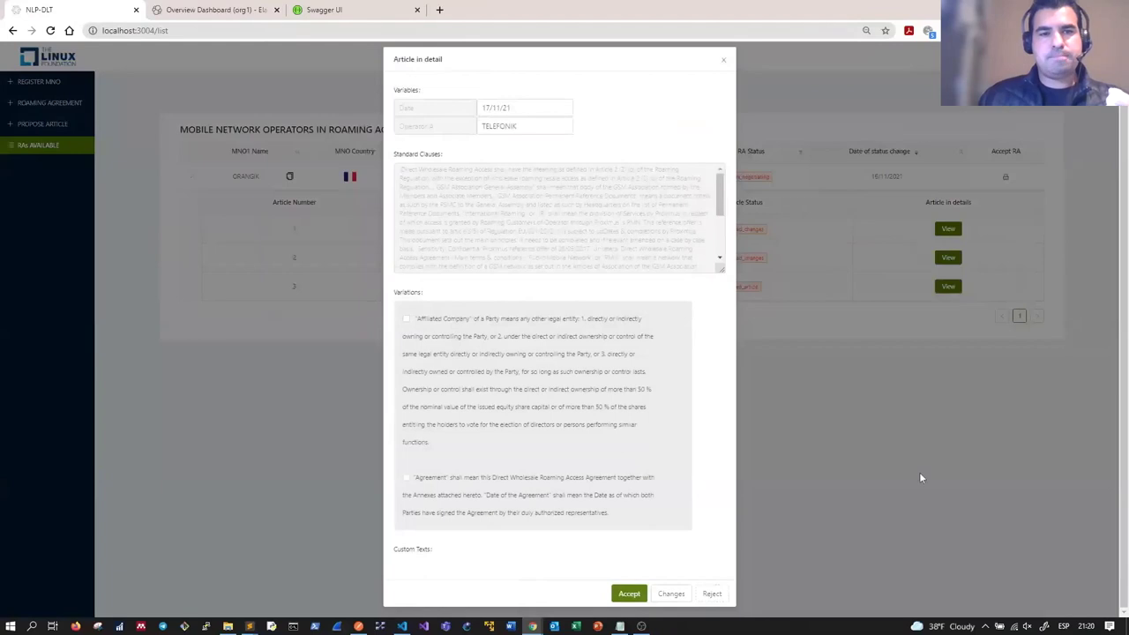
click(919, 476)
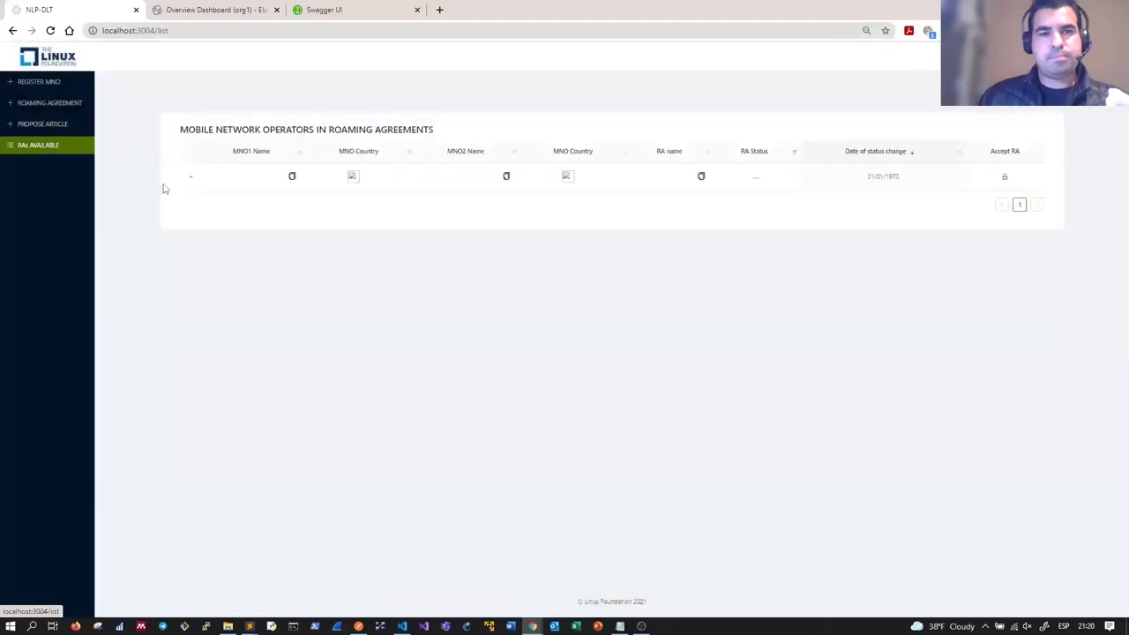
click(191, 176)
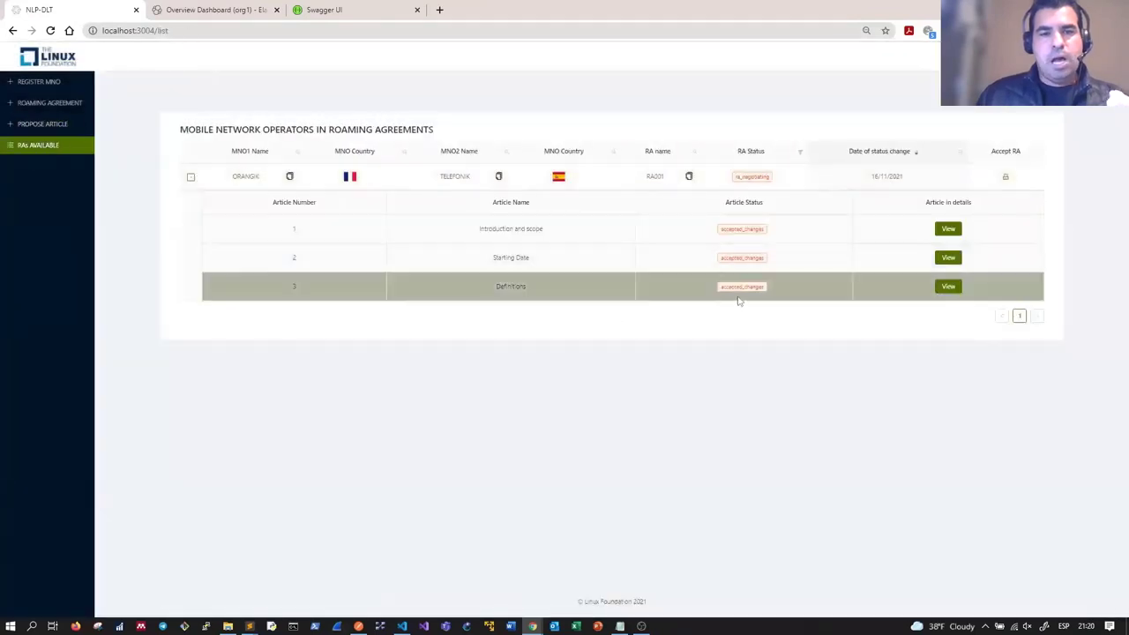
click(212, 9)
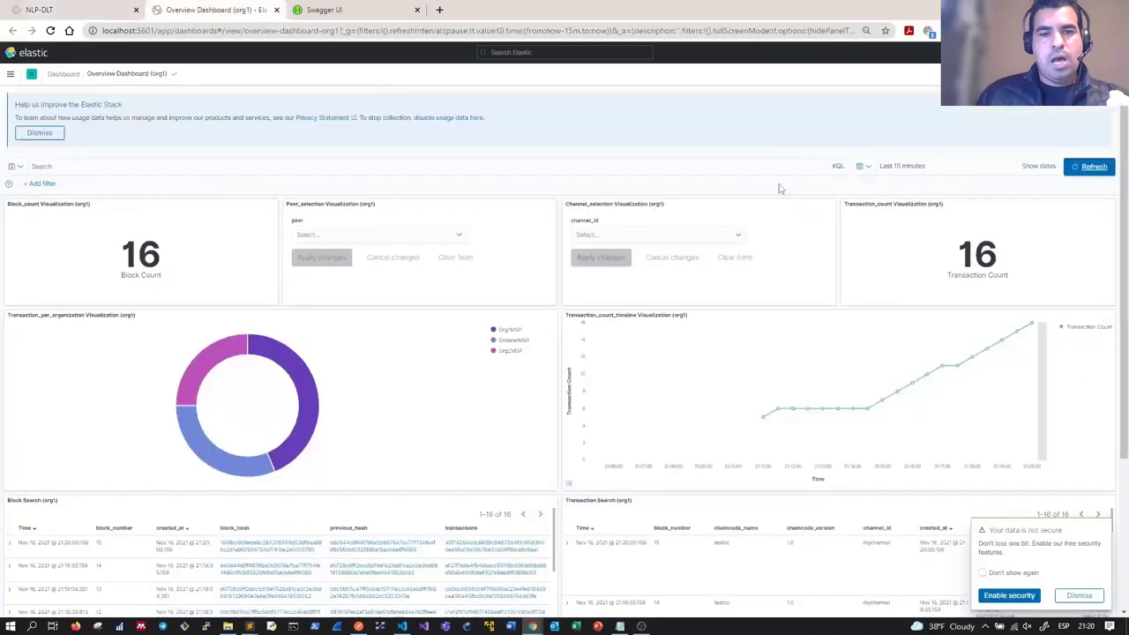
Step: Refresh the Elastic dashboard to show 17 blocks and transactions, then go back to the NLP-DLT agreements
click(1090, 166)
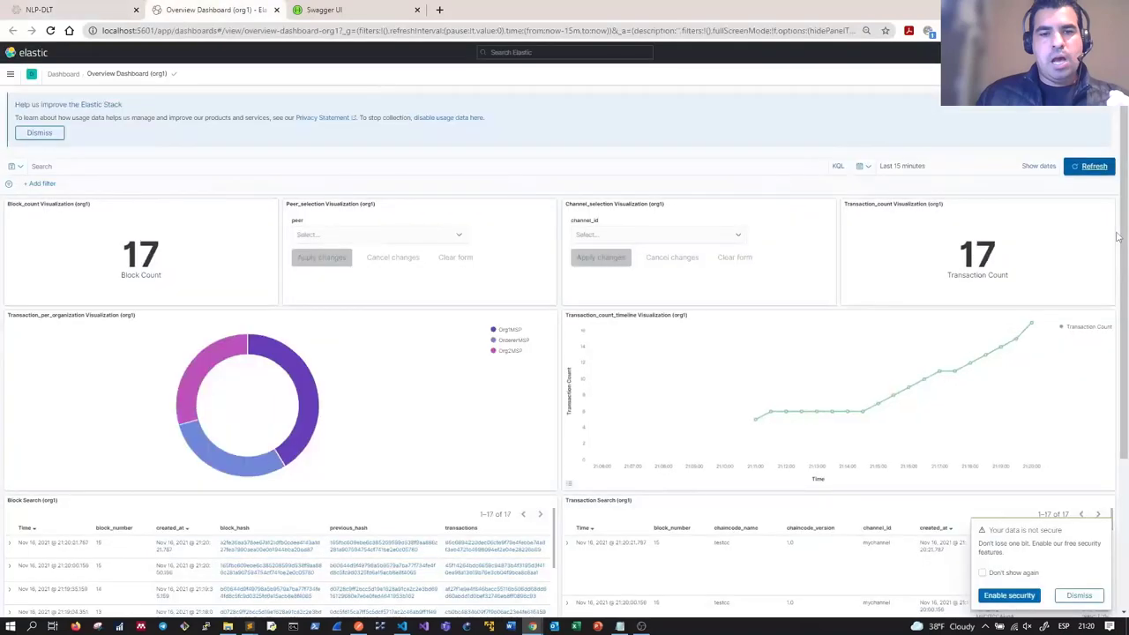
click(75, 8)
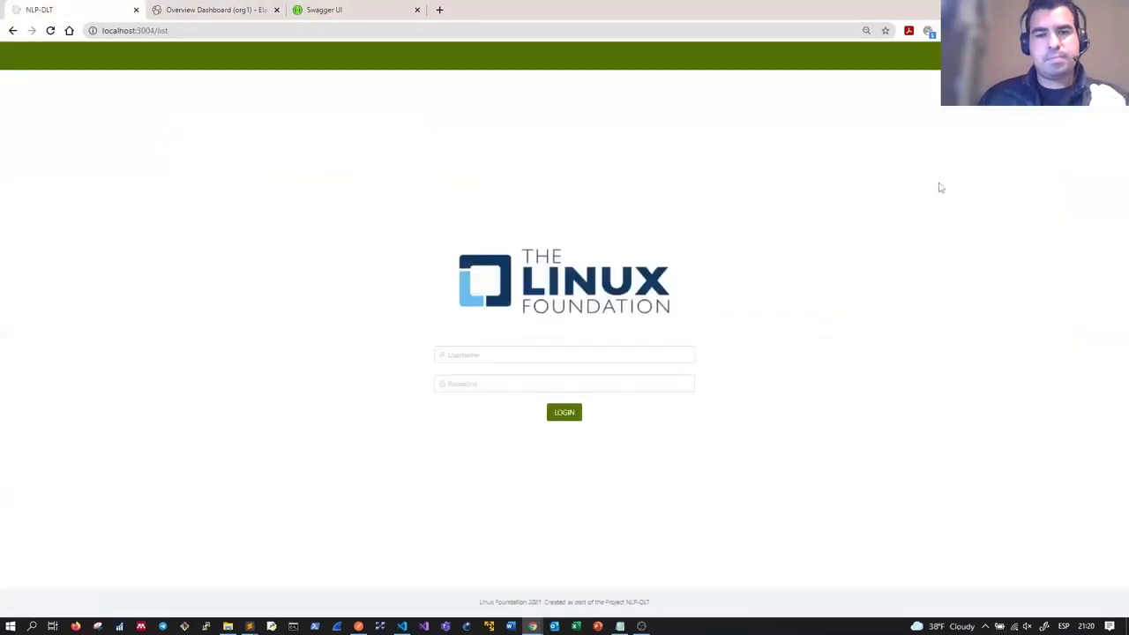
Step: Log out and sign in with the other operator's username and password
click(611, 356)
text(user1)
key(Tab)
text(password)
key(Return)
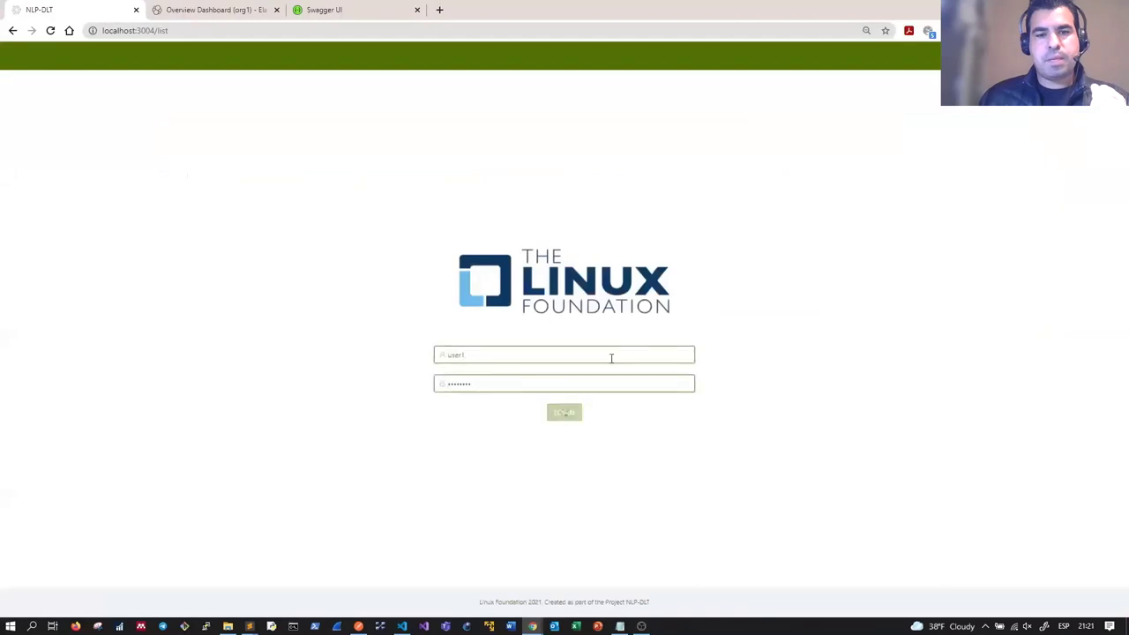
Step: Accept RA001, confirm Elastic shows 18 blocks and transactions, then reload RAs AVAILABLE
click(191, 179)
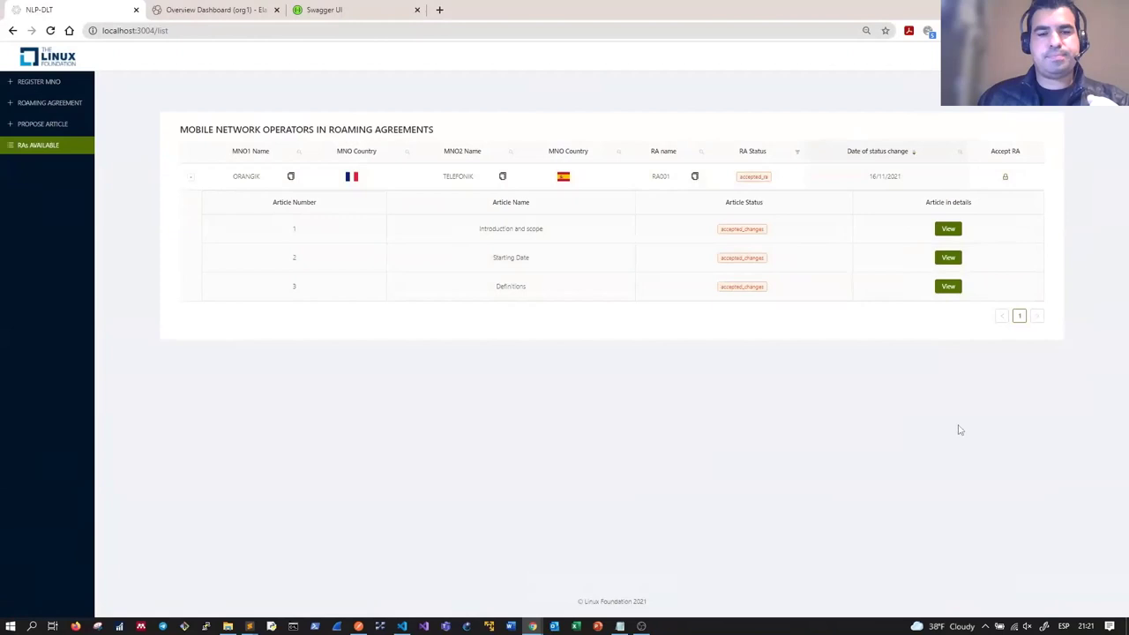
click(208, 8)
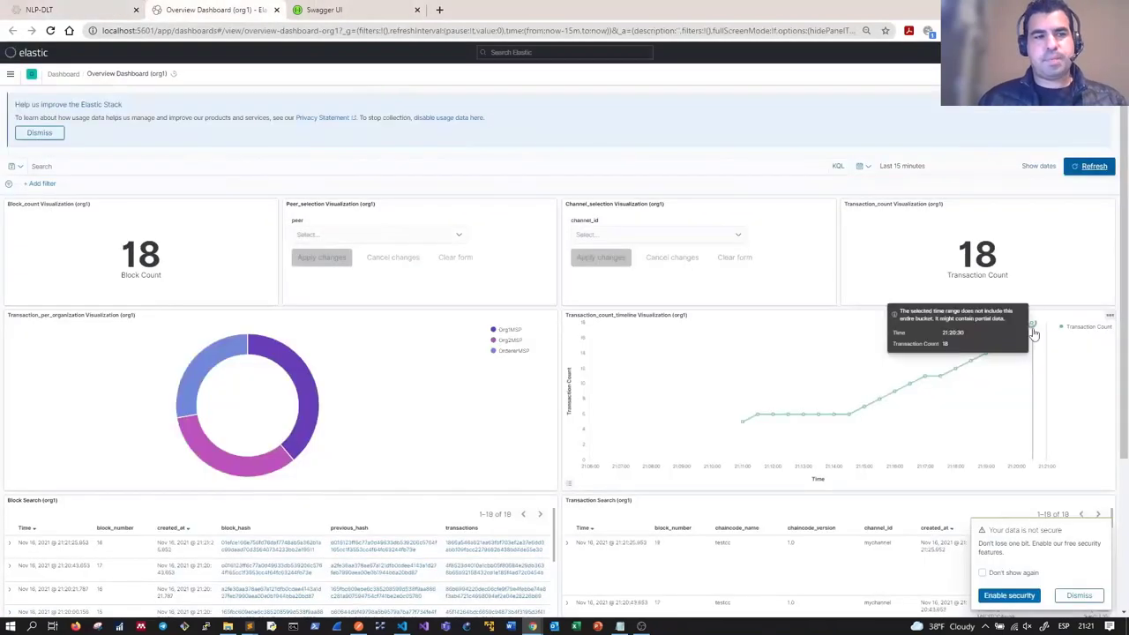
click(88, 9)
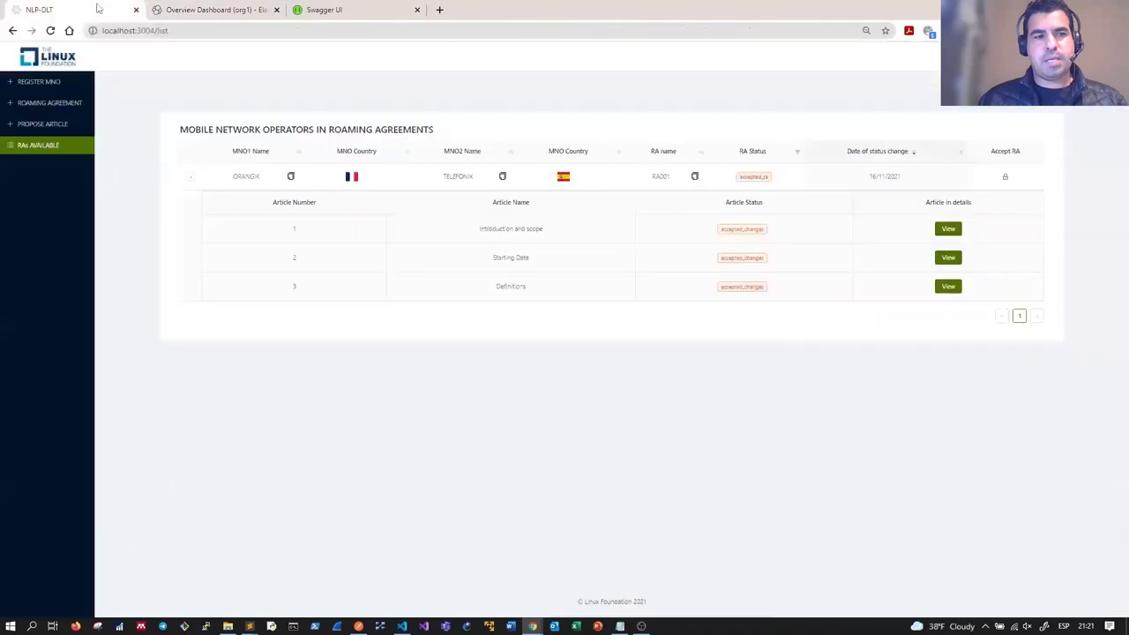
click(49, 124)
click(49, 146)
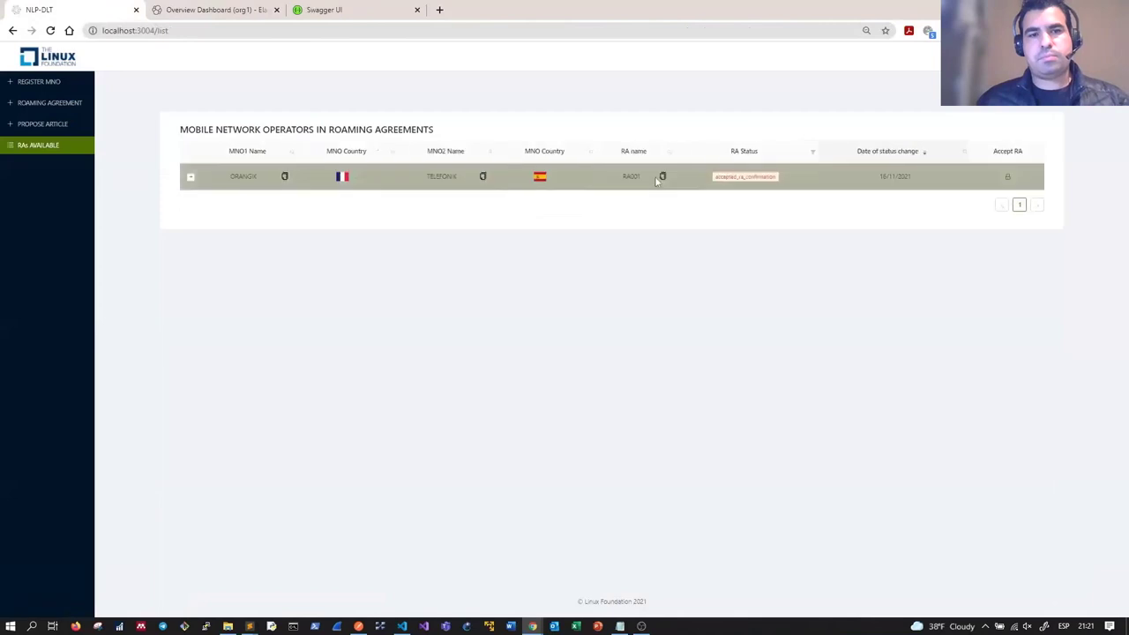